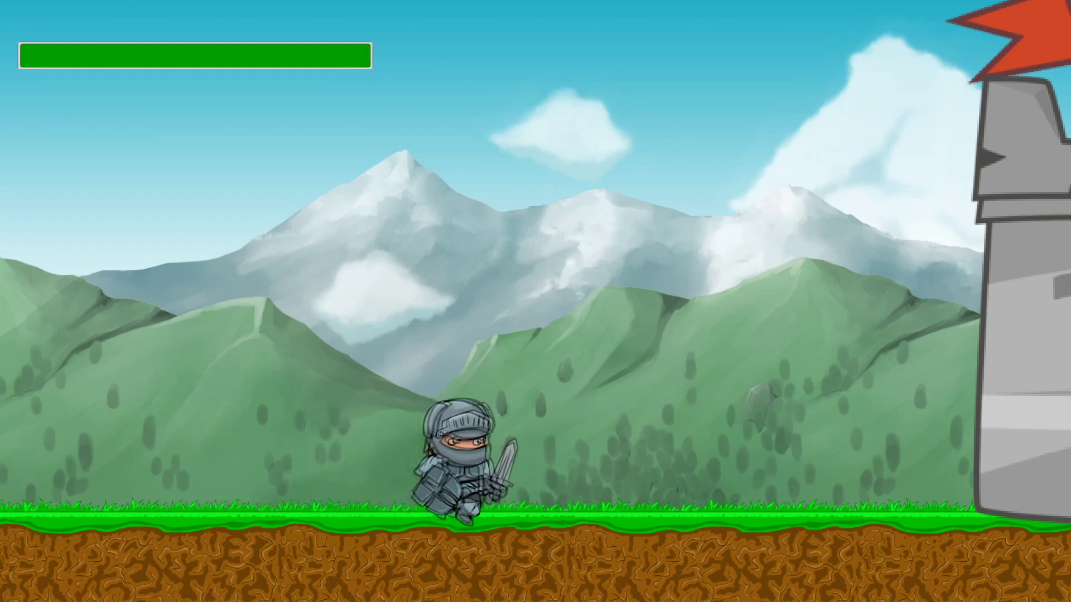
key(Left)
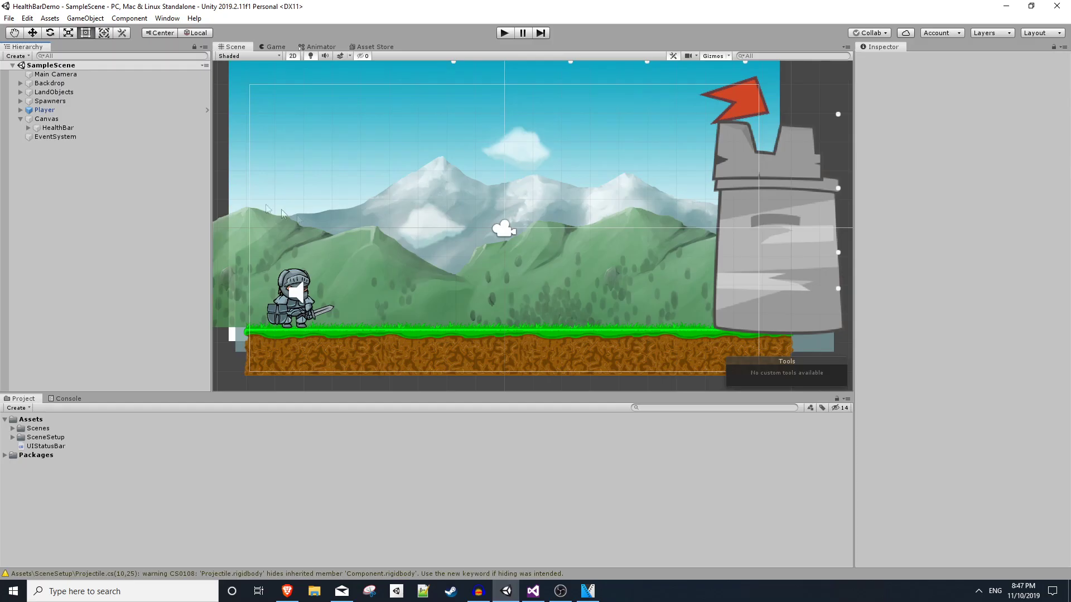
Delete the existing Canvas with its HealthBar, the EventSystem and the UIStatusBar script from the project
click(87, 119)
shift+click(82, 138)
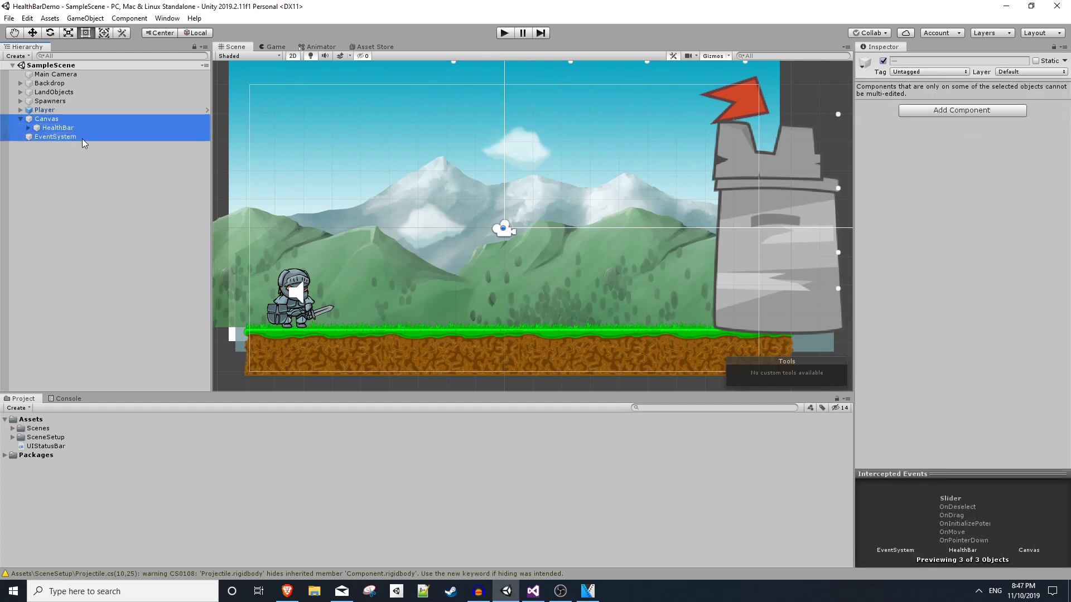
key(Delete)
click(63, 445)
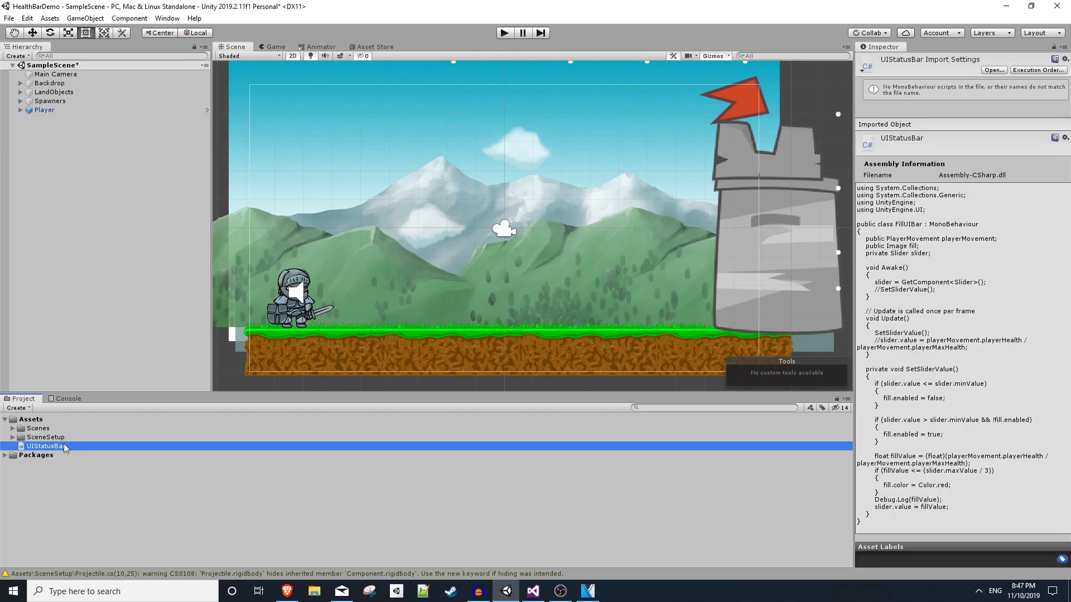
key(Delete)
key(Return)
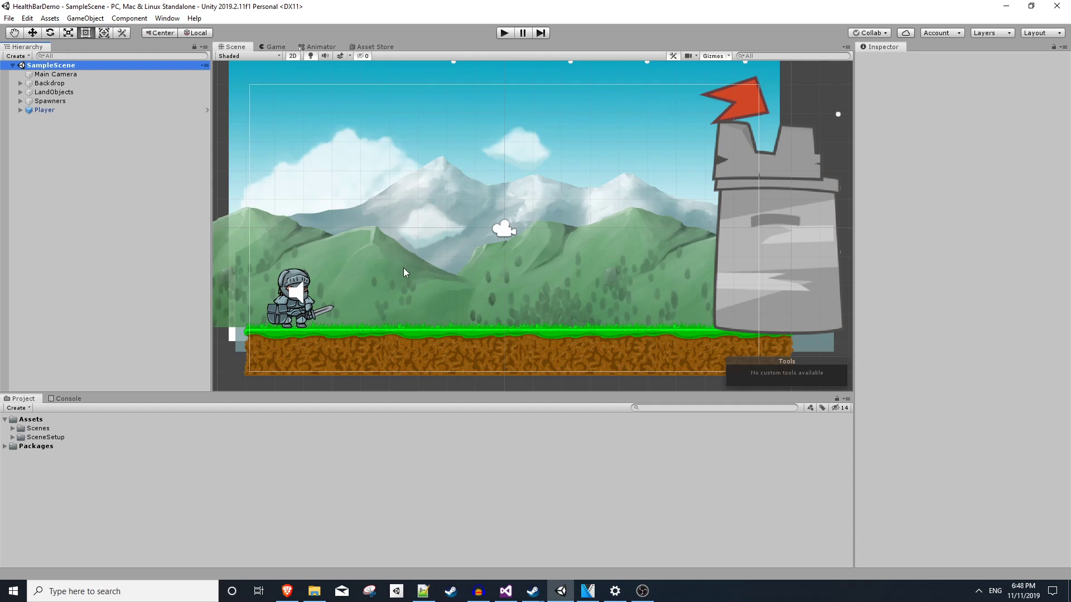
Add a UI Slider to the scene and set its value to 1
right_click(77, 191)
mouse_move(122, 382)
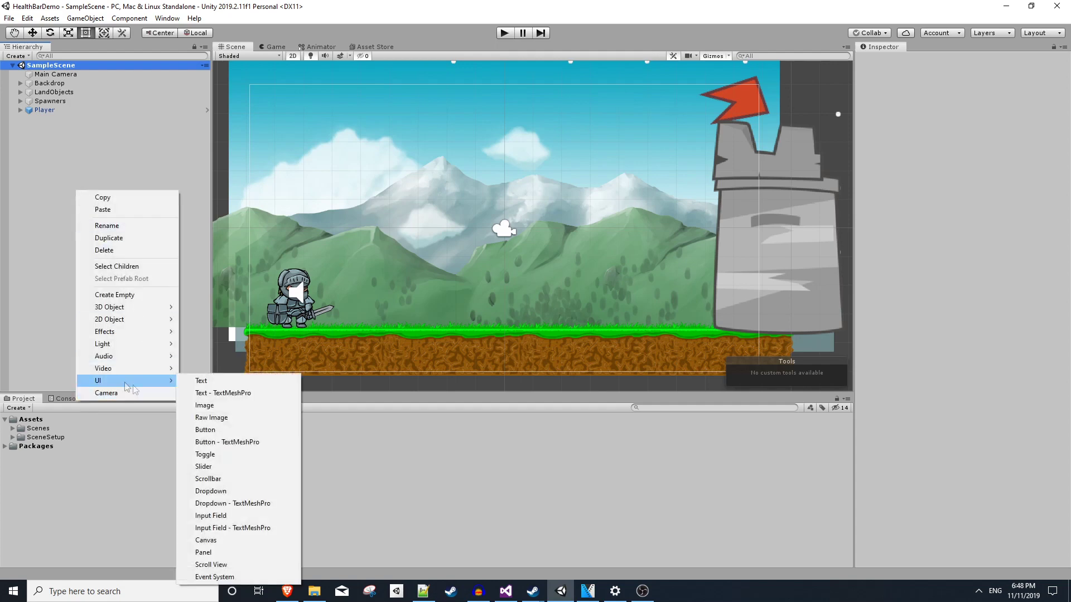
click(218, 470)
key(f)
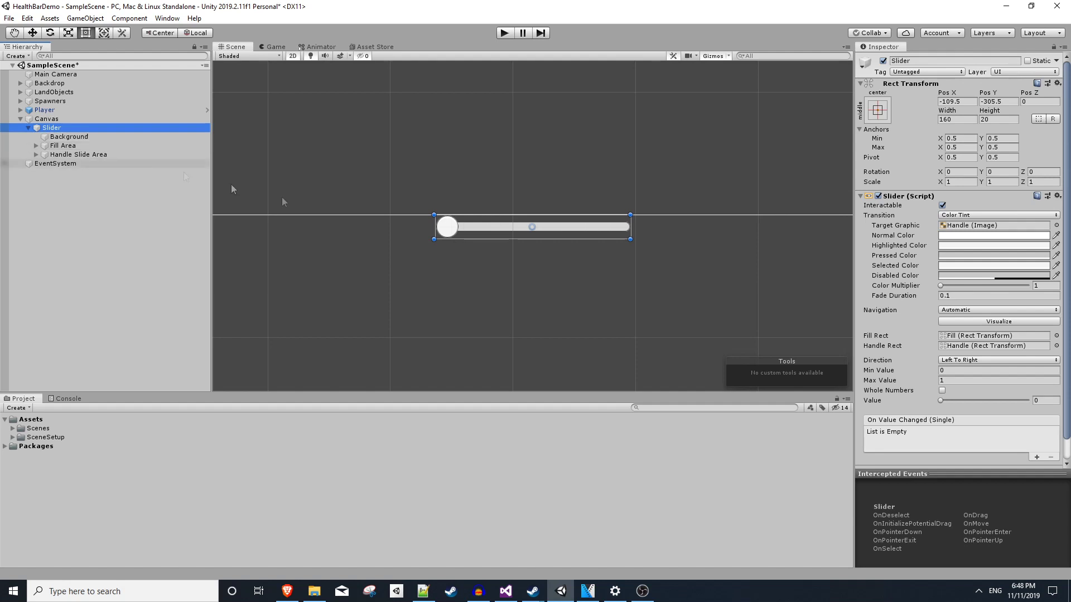
click(908, 403)
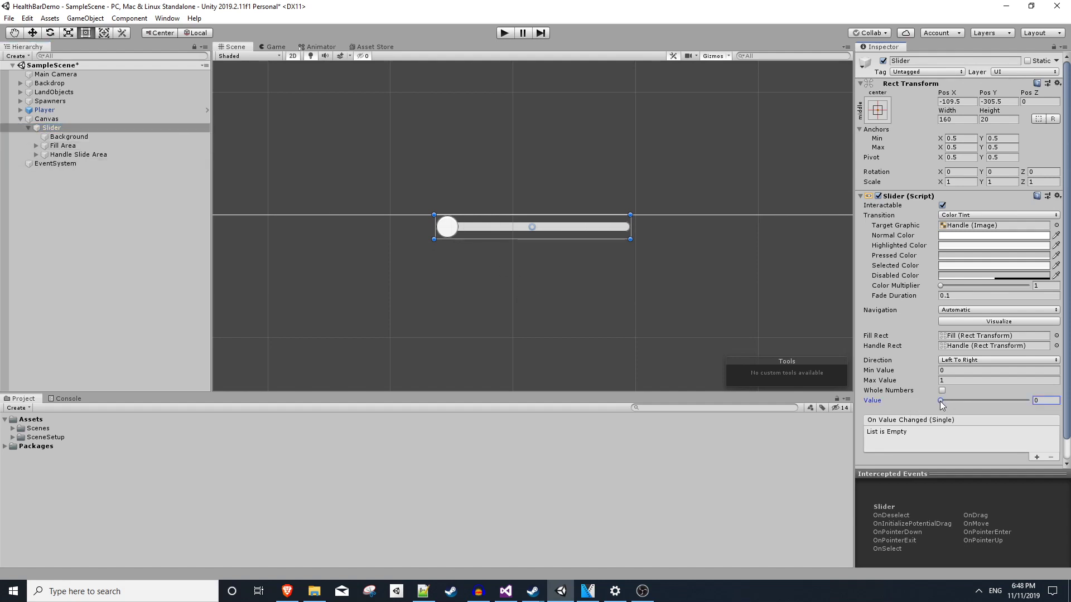
drag(939, 400, 1034, 417)
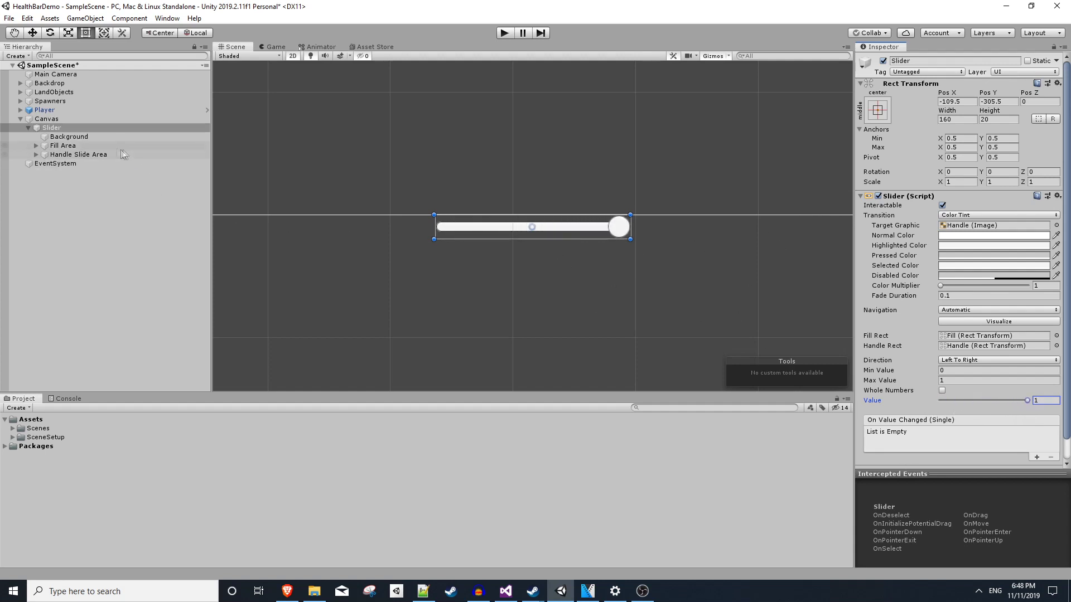
click(535, 246)
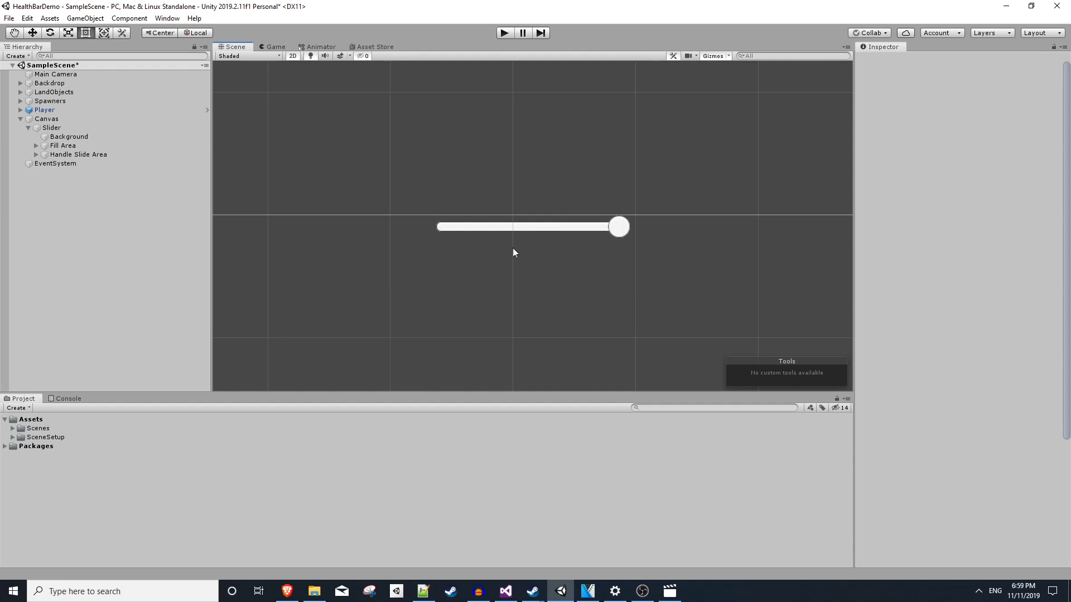
Make the Slider non-interactable and set its transition to None
click(99, 128)
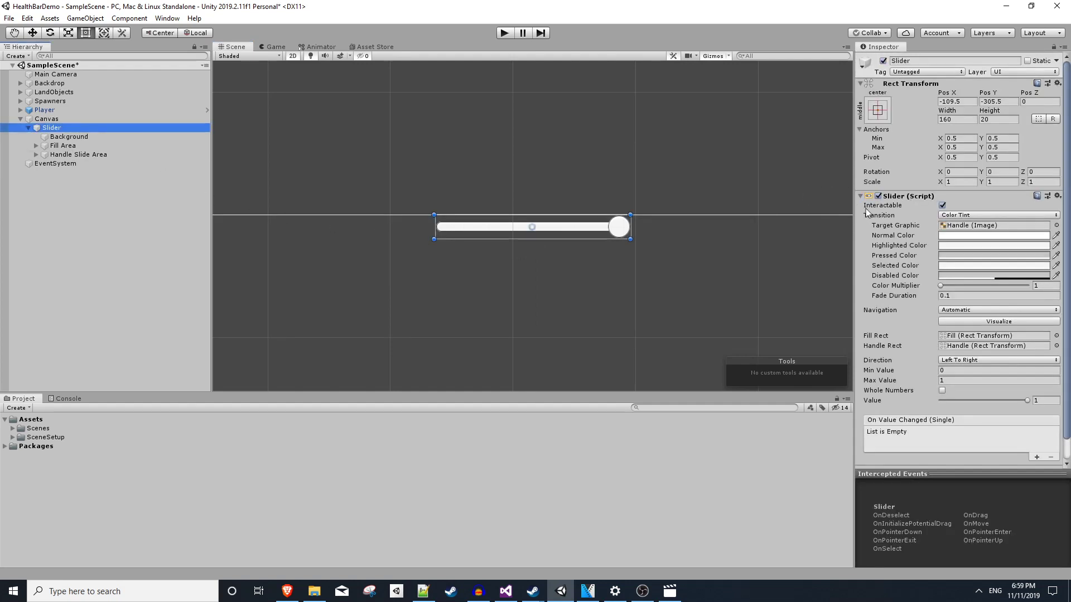
click(942, 205)
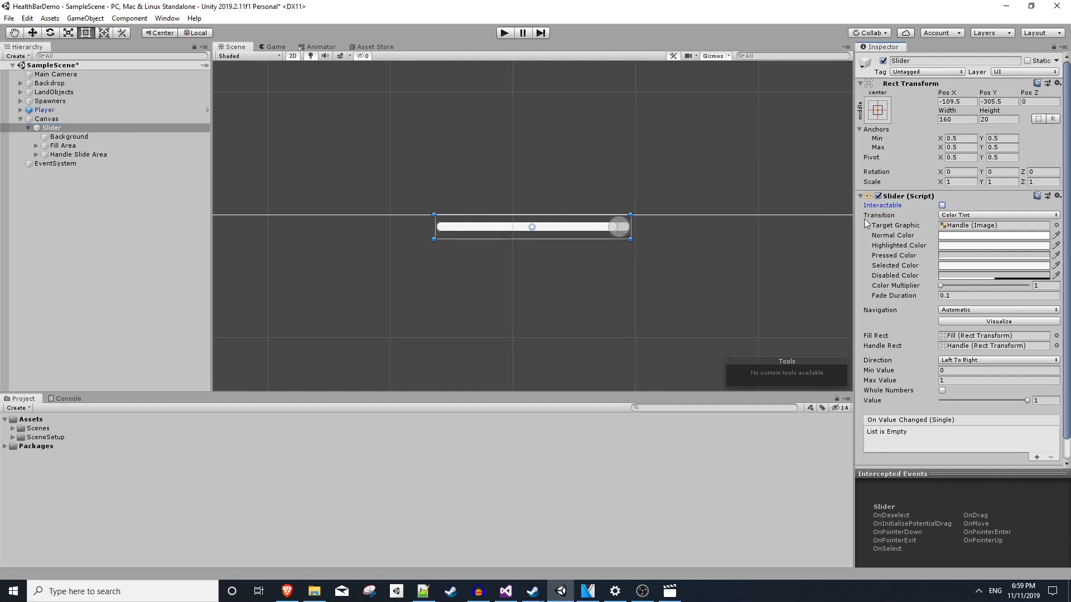
click(951, 215)
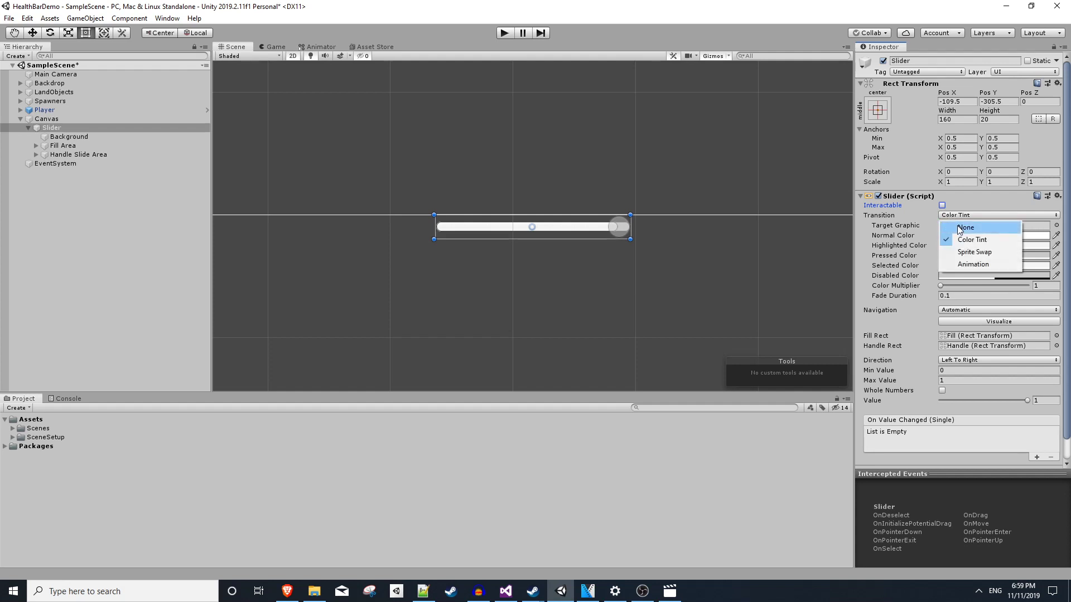
click(960, 228)
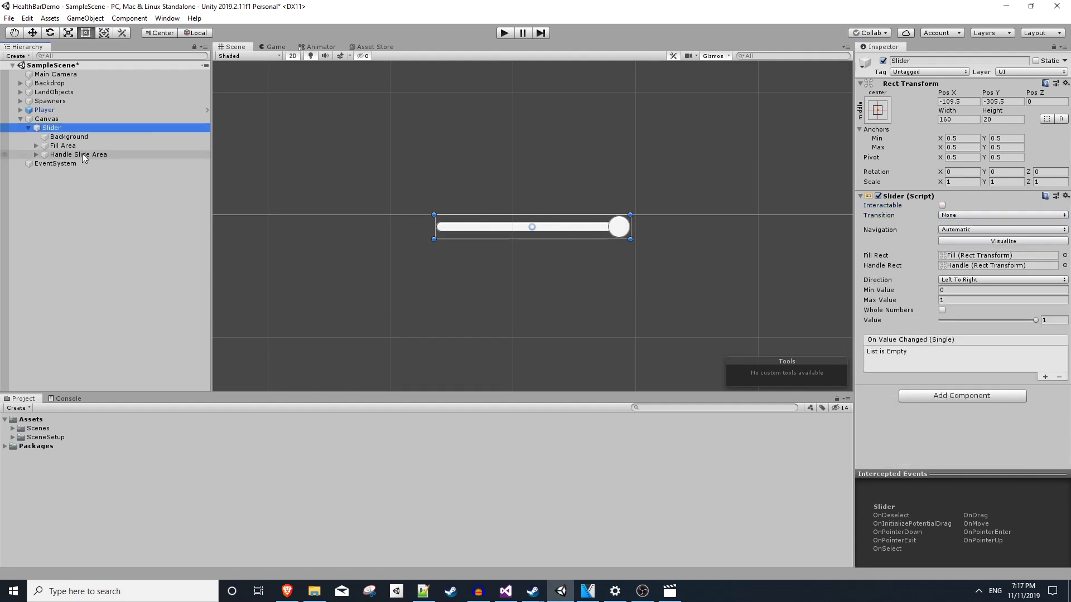
Delete the Slider's Handle Slide Area, leaving the Slider object selected
click(82, 154)
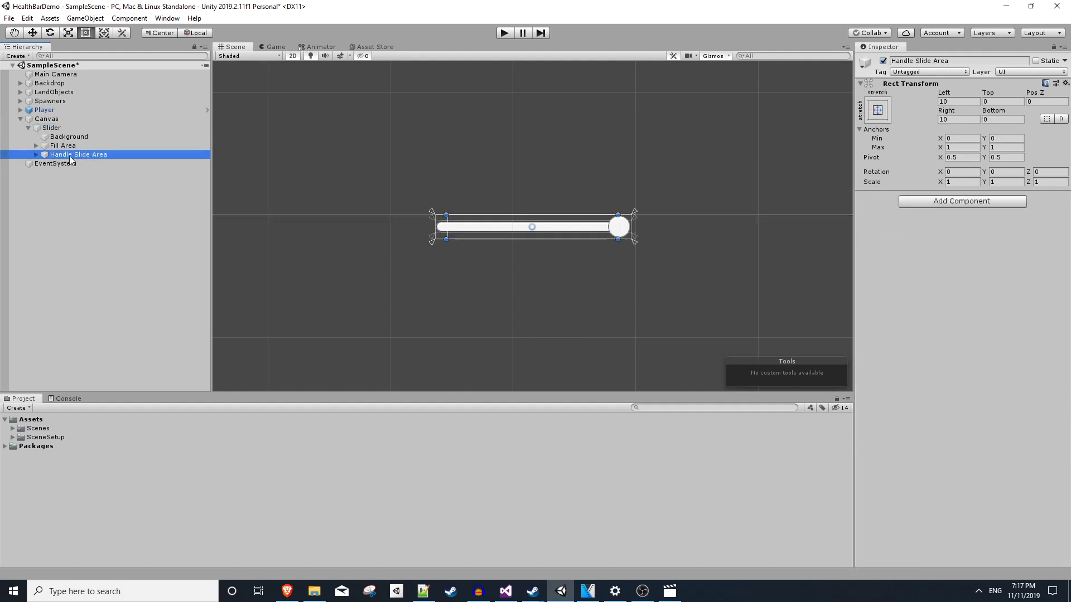
key(Delete)
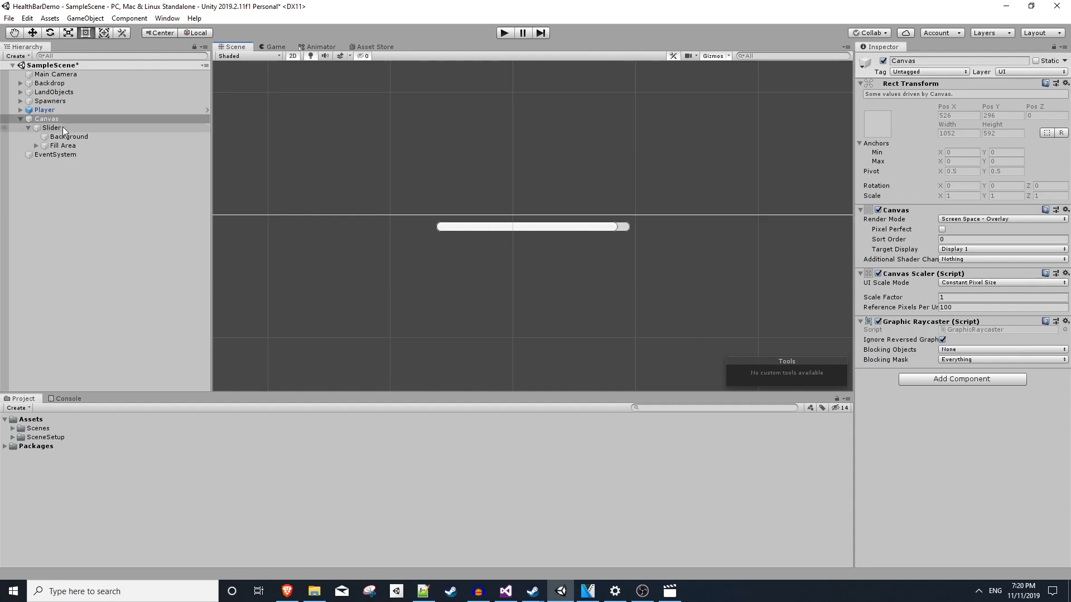
click(51, 127)
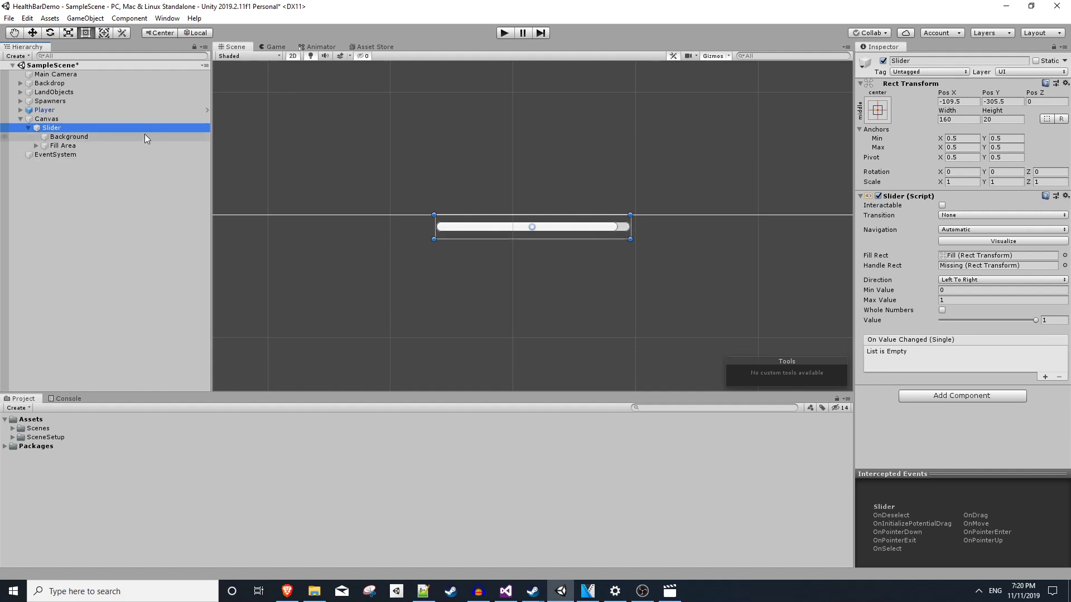
Stretch the Slider's Fill to the background's right end, with a Right offset of about -14.7
click(36, 145)
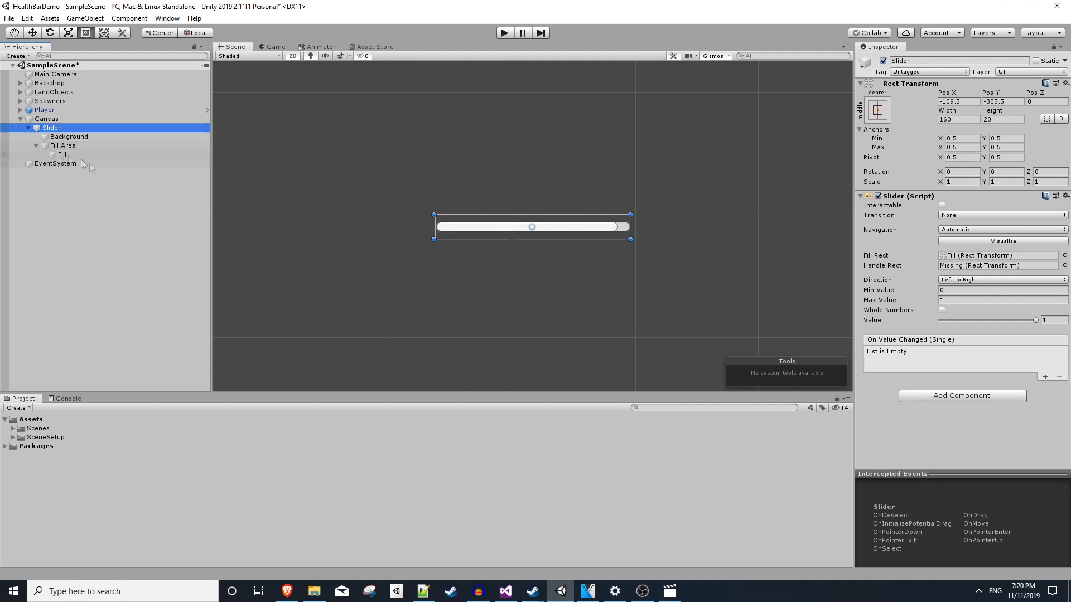
click(86, 157)
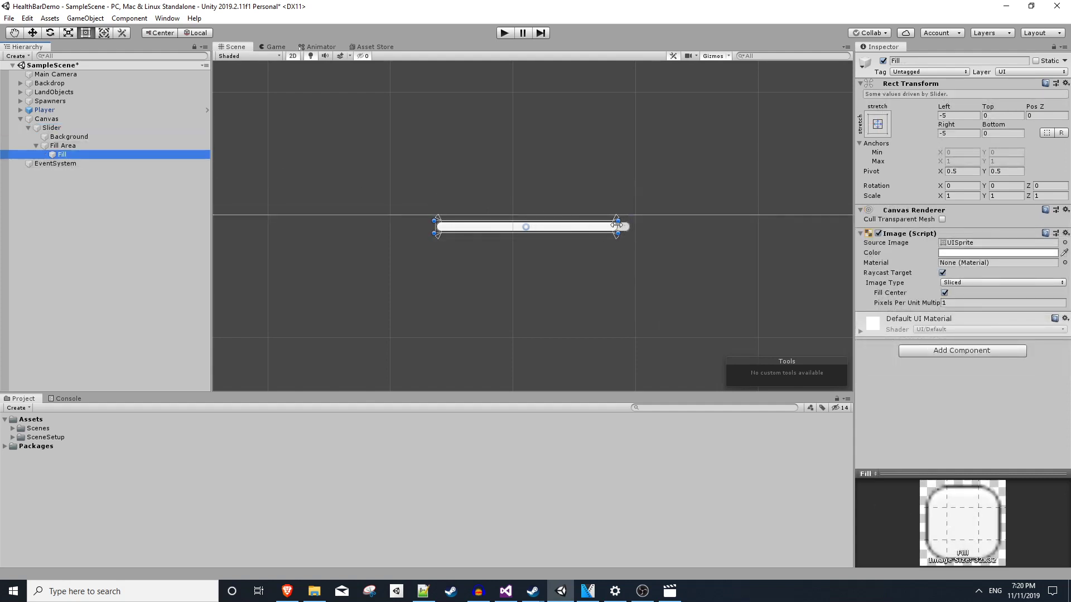
scroll(616, 224, up, 2)
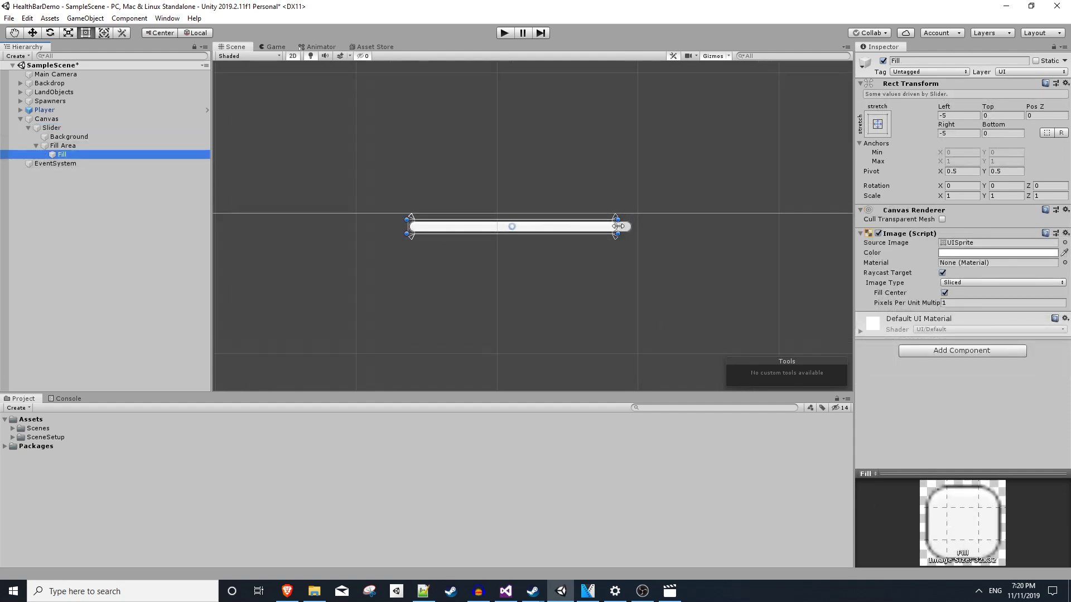
click(74, 156)
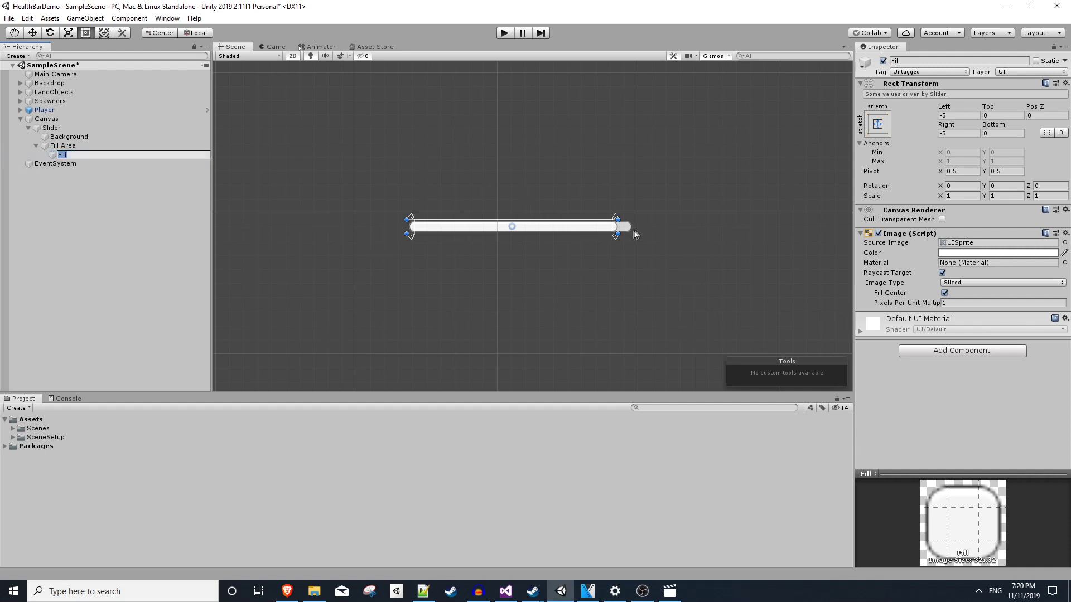
drag(617, 227, 630, 227)
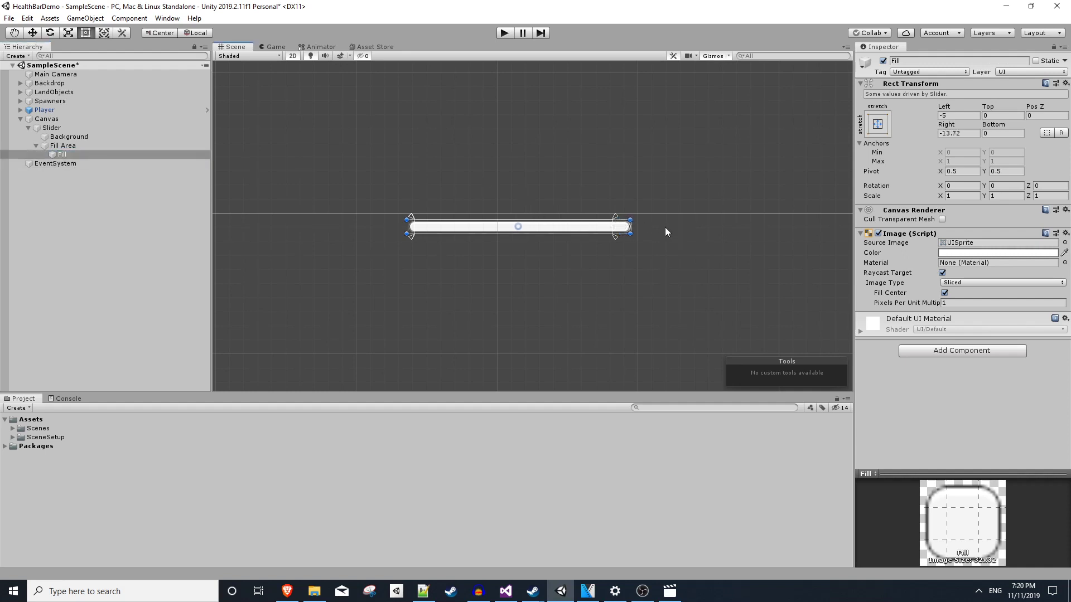
scroll(639, 225, up, 3)
drag(627, 226, 628, 226)
scroll(665, 235, down, 2)
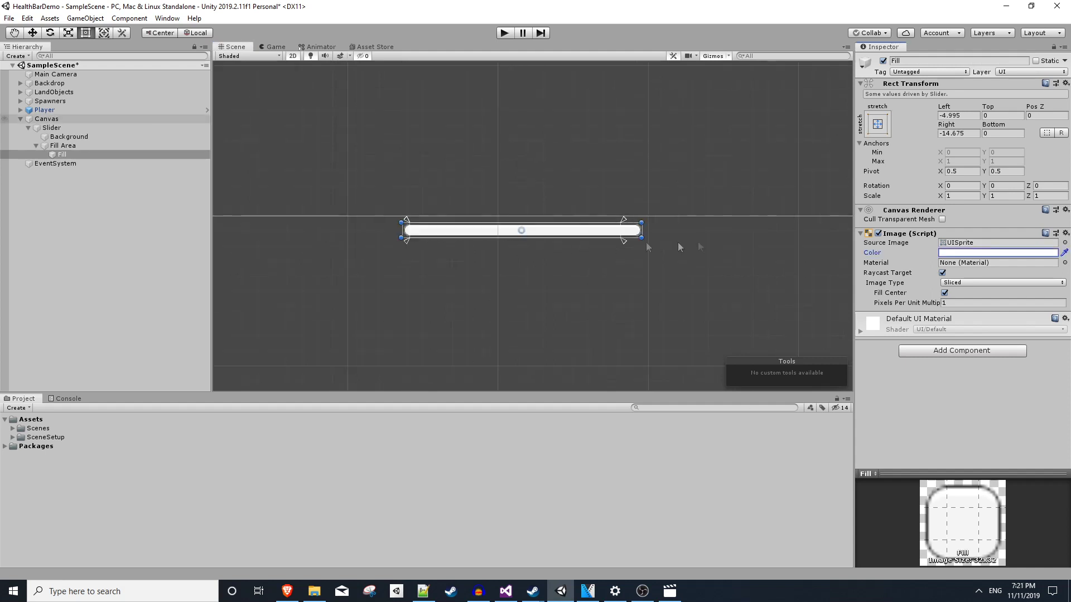
Set the color of the Fill image to bright red
click(975, 253)
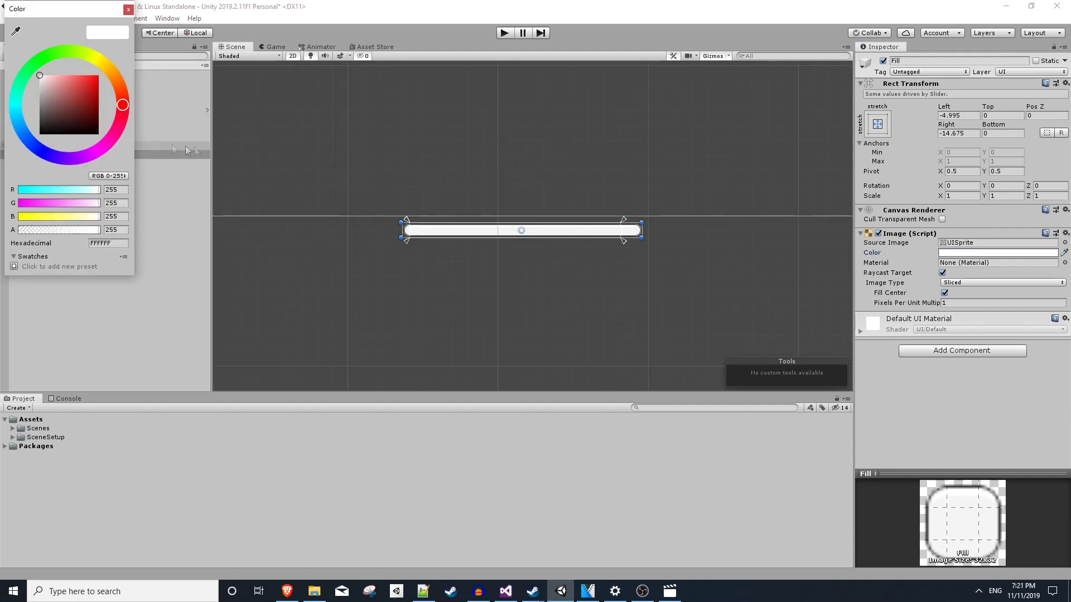
drag(79, 109, 98, 74)
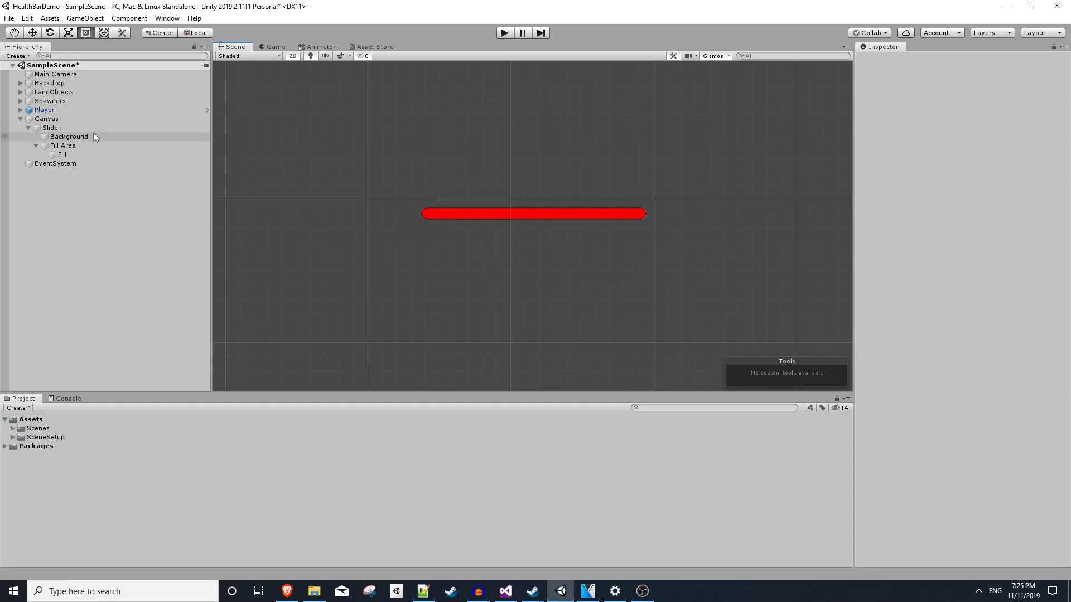
Set the Canvas render mode to Screen Space - Overlay and check where the slider sits relative to the canvas frame
click(91, 118)
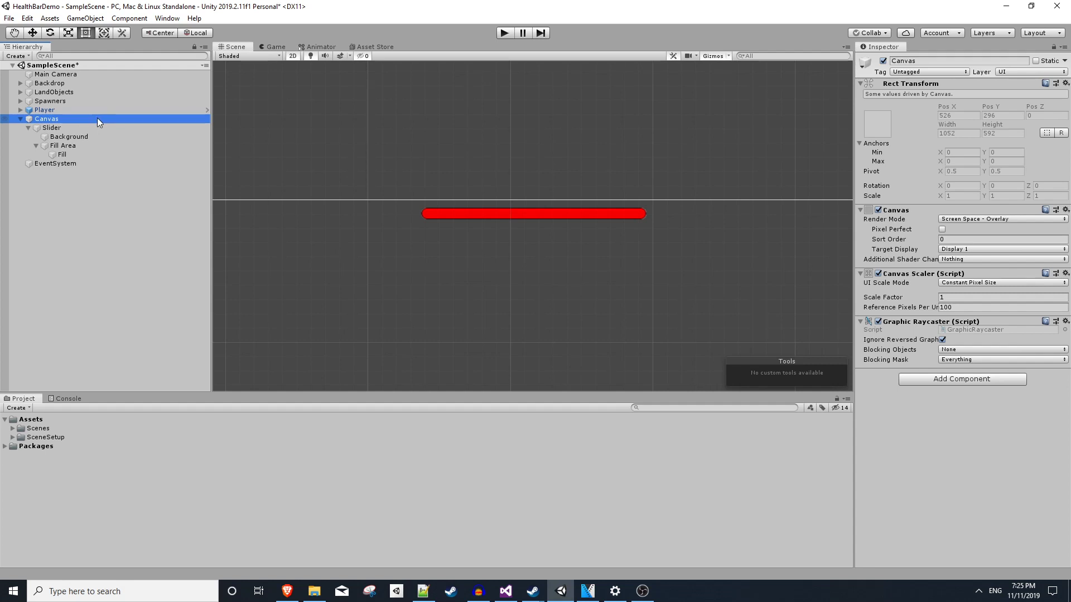
click(84, 127)
click(75, 118)
click(963, 220)
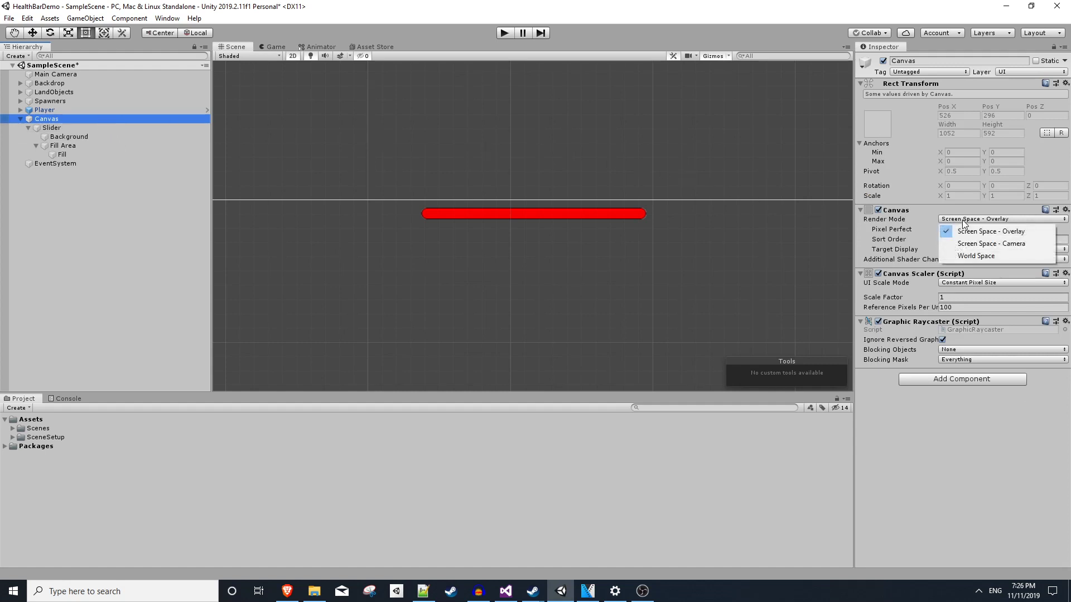
click(990, 231)
scroll(748, 163, down, 5)
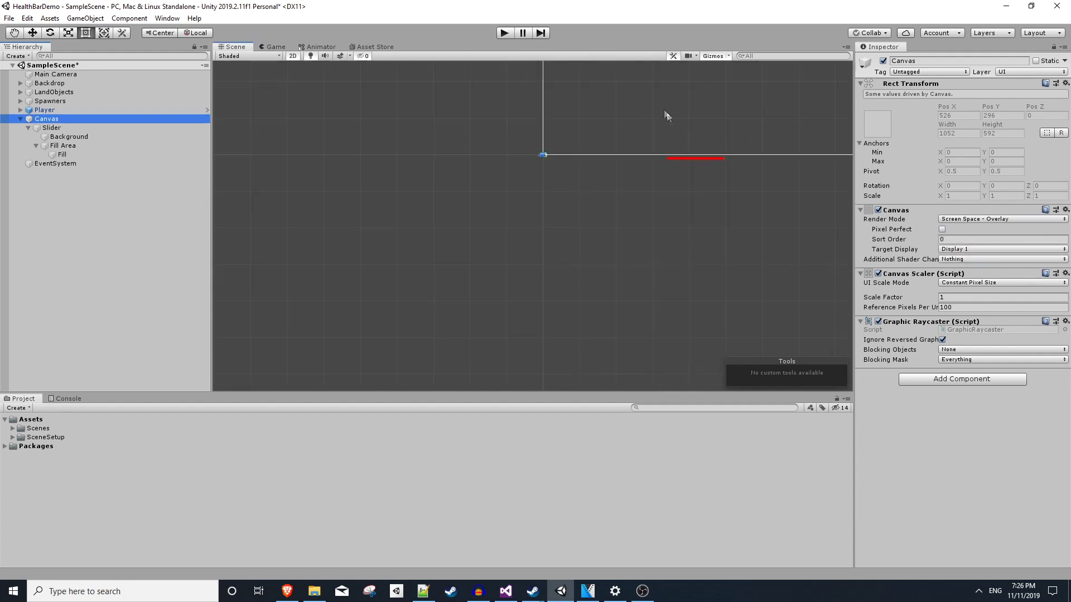
middle_drag(665, 115, 570, 266)
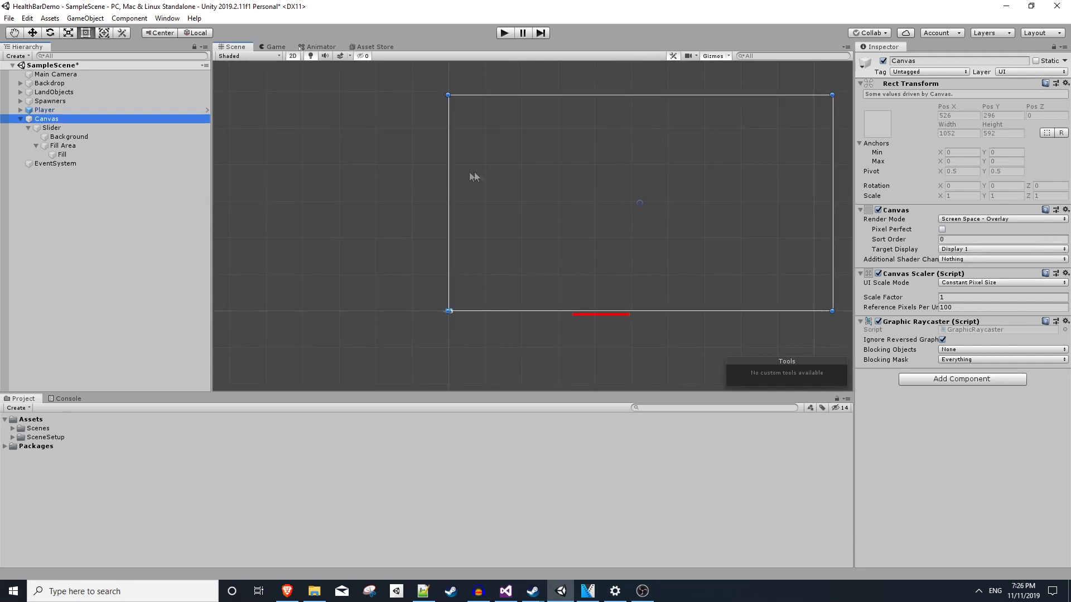
click(982, 219)
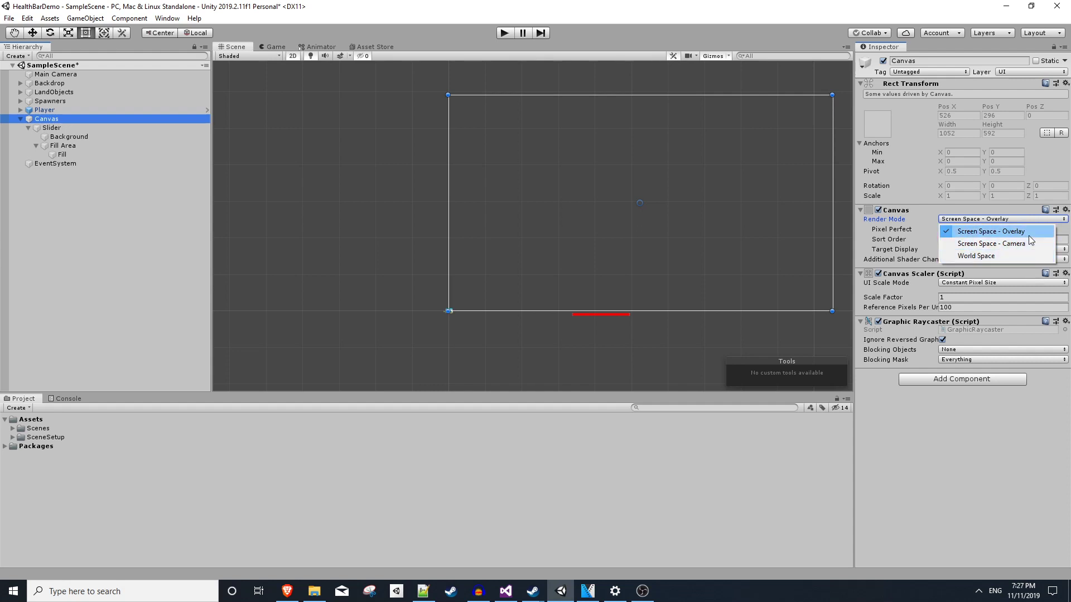
Anchor the Slider to the top-left corner of the canvas using the anchor presets
click(106, 129)
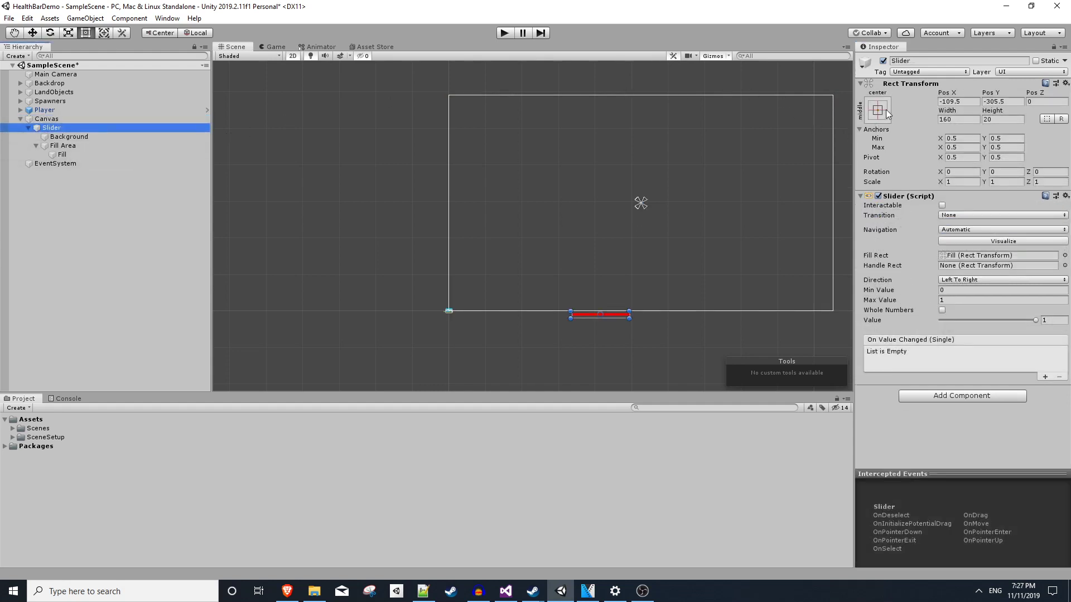
click(886, 114)
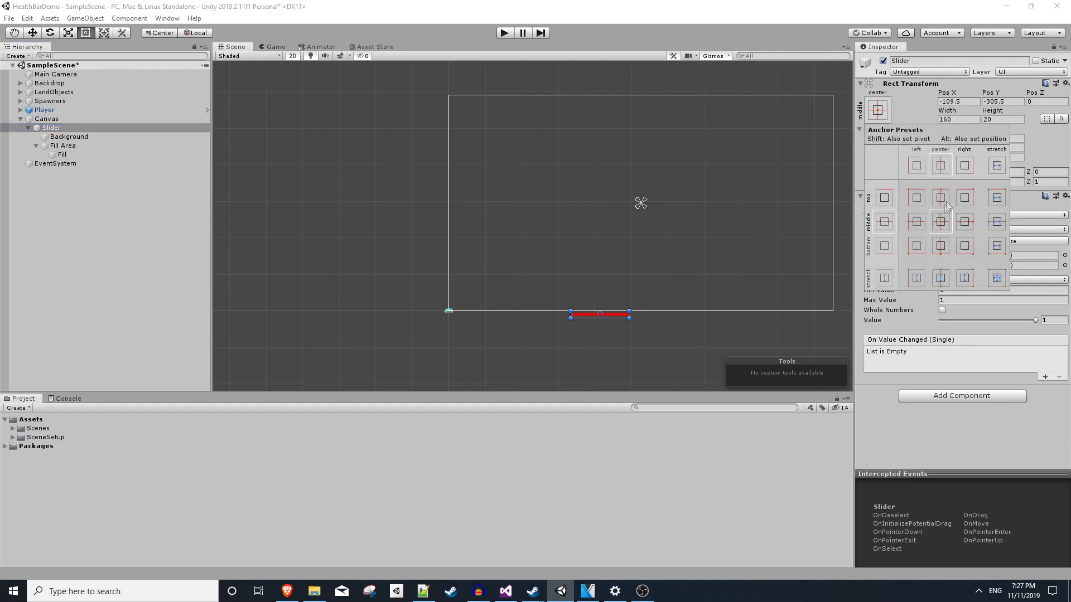
click(916, 198)
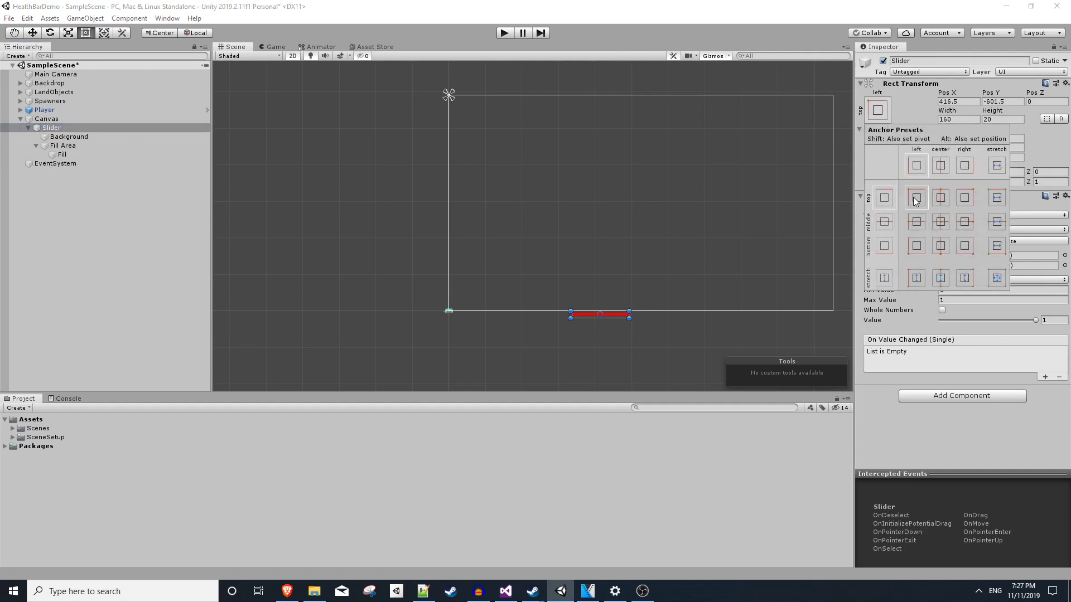
Set the Slider's Pos X and Pos Y to 0
click(968, 103)
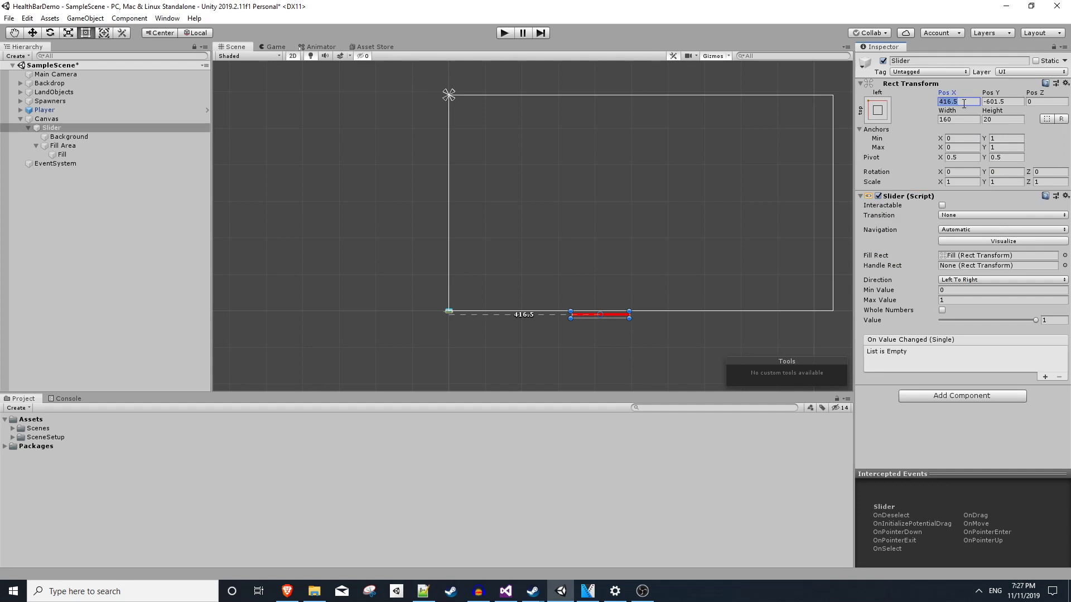
text(0)
key(Tab)
text(0)
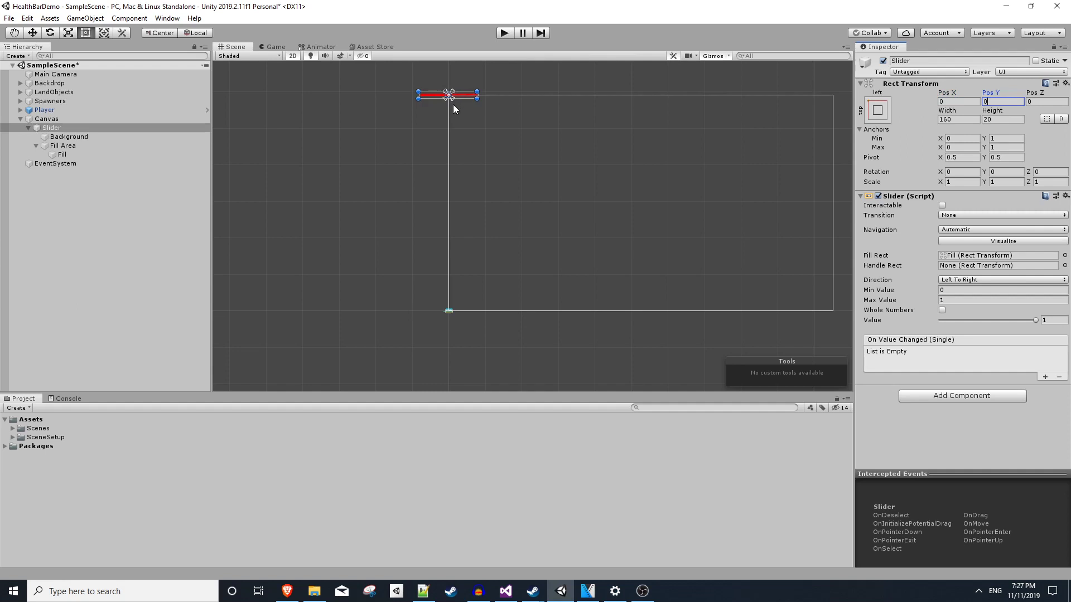
Position the Slider inside the canvas with Pos X 150 and Pos Y -100
key(shift+Tab)
key(BackSpace)
text(150)
key(Tab)
text(-100)
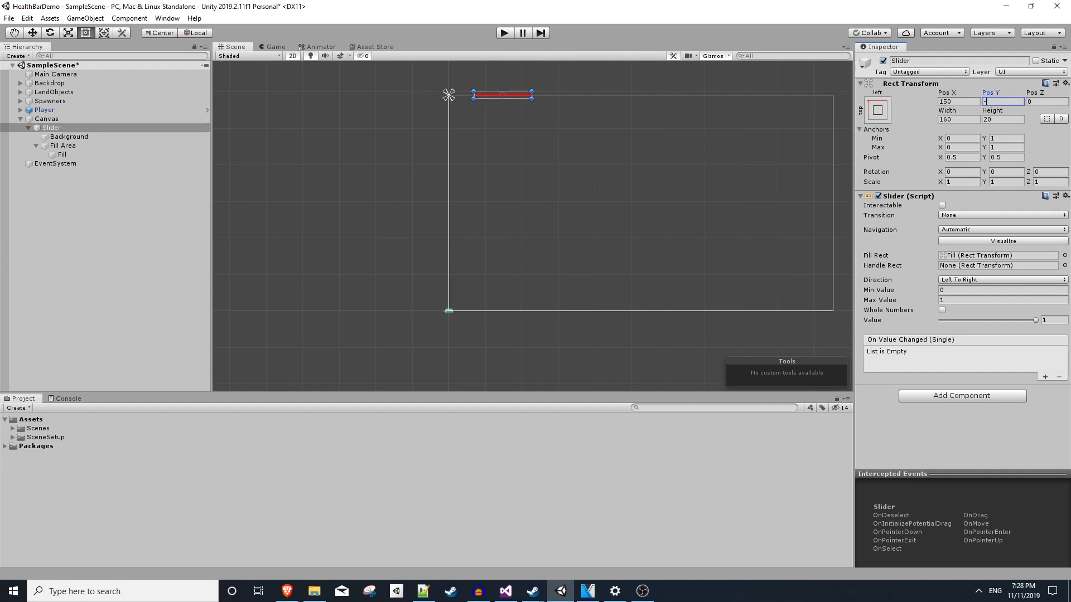
Check the health bar in Play mode and enlarge the Slider to about 373 wide and 47 high
click(505, 33)
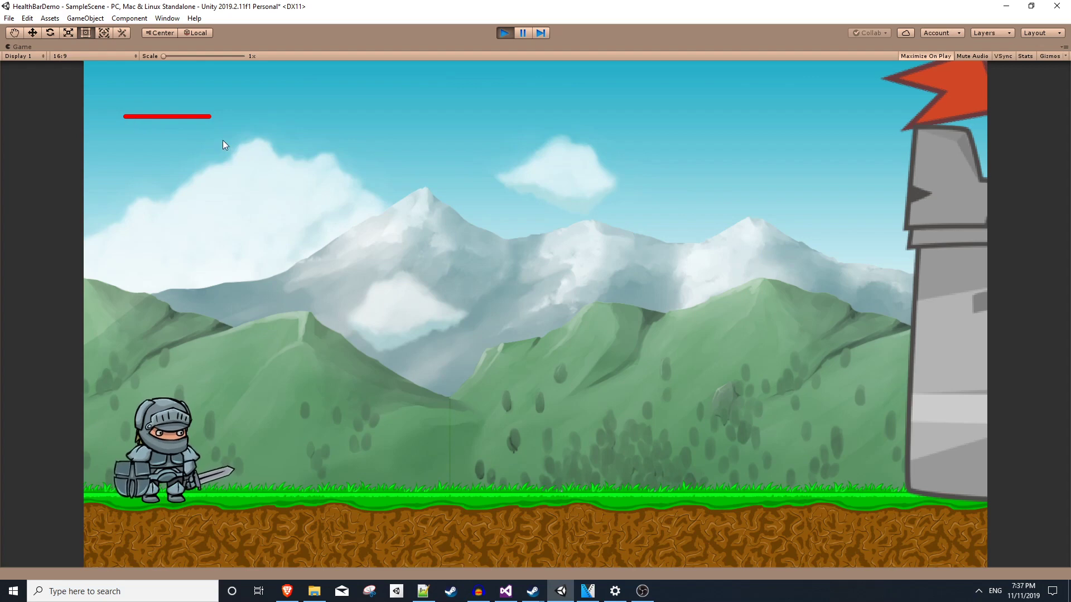
key(ctrl+p)
drag(533, 136, 609, 137)
key(ctrl+p)
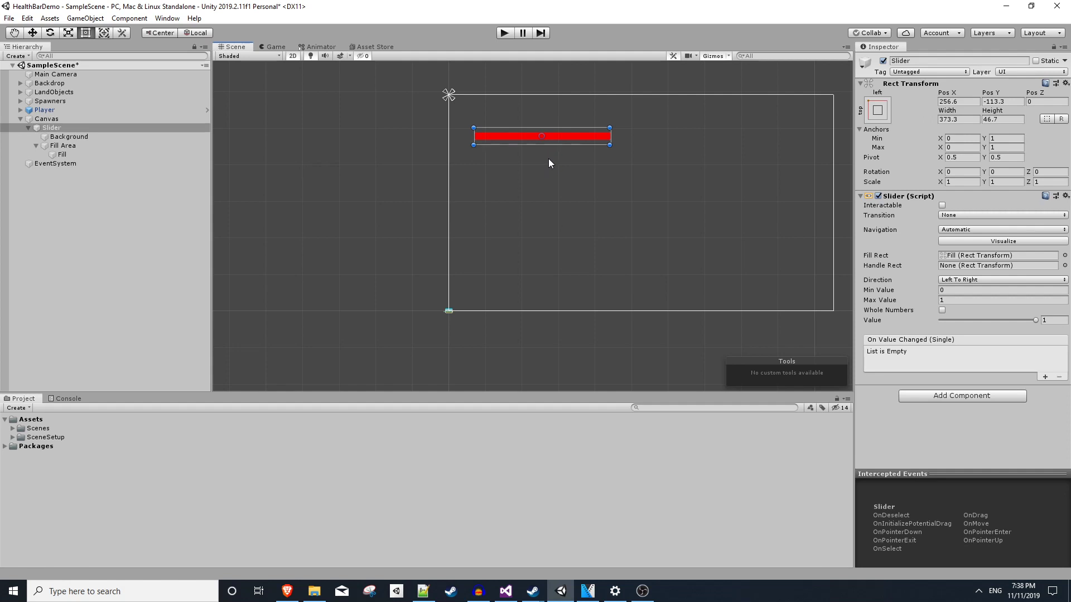
Create a C# script named FillStatusBar in the Assets folder
click(113, 419)
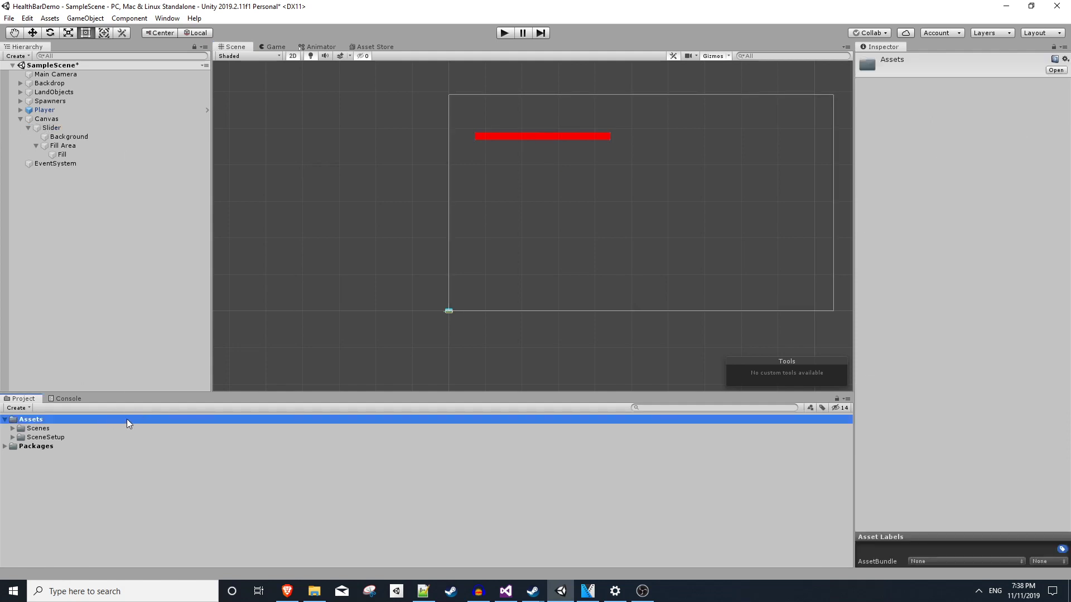
right_click(126, 420)
mouse_move(162, 158)
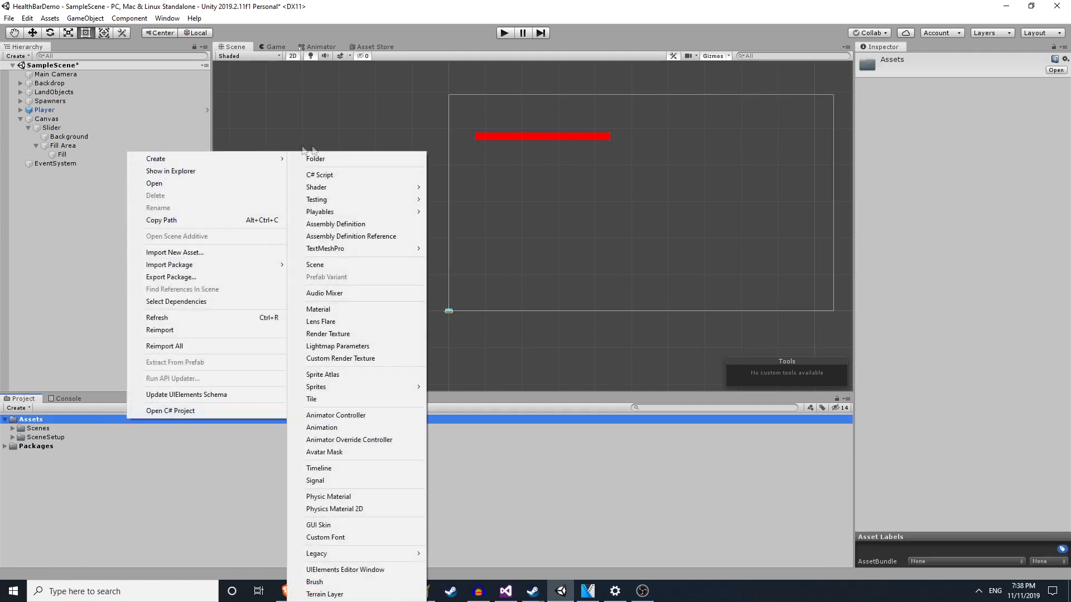
click(340, 176)
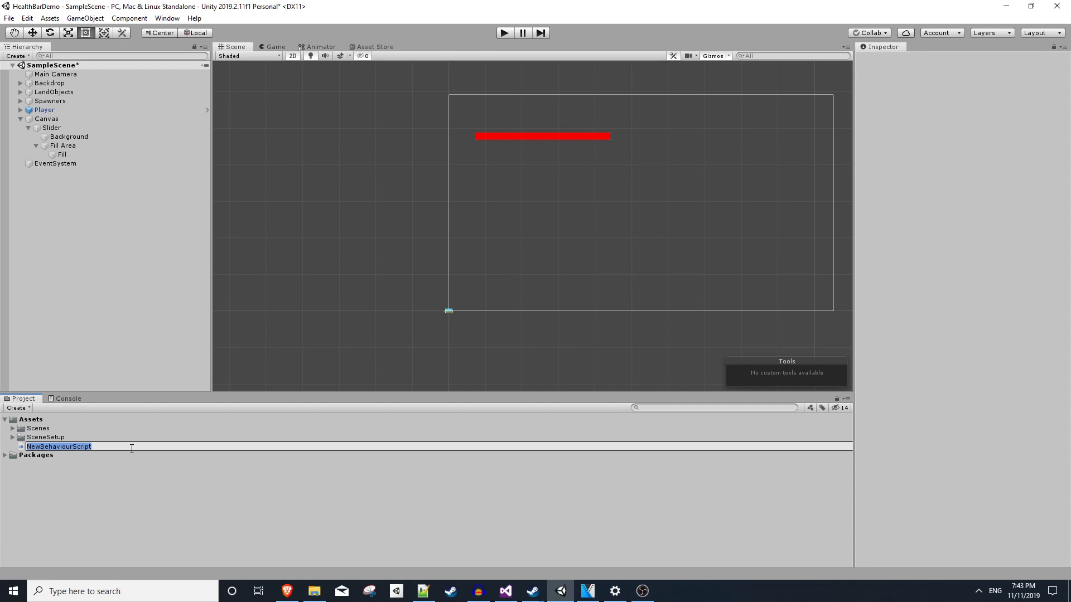
key(BackSpace)
text(FillStatusBar)
key(Return)
Attach the FillStatusBar script to the Slider and open the script in Visual Studio
drag(47, 446, 49, 130)
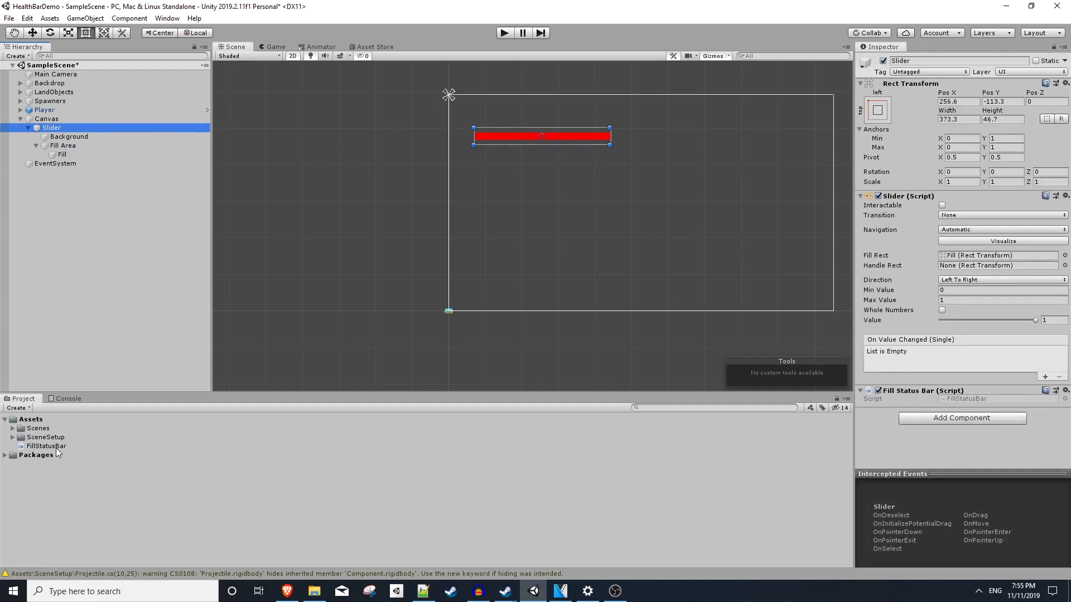
click(56, 447)
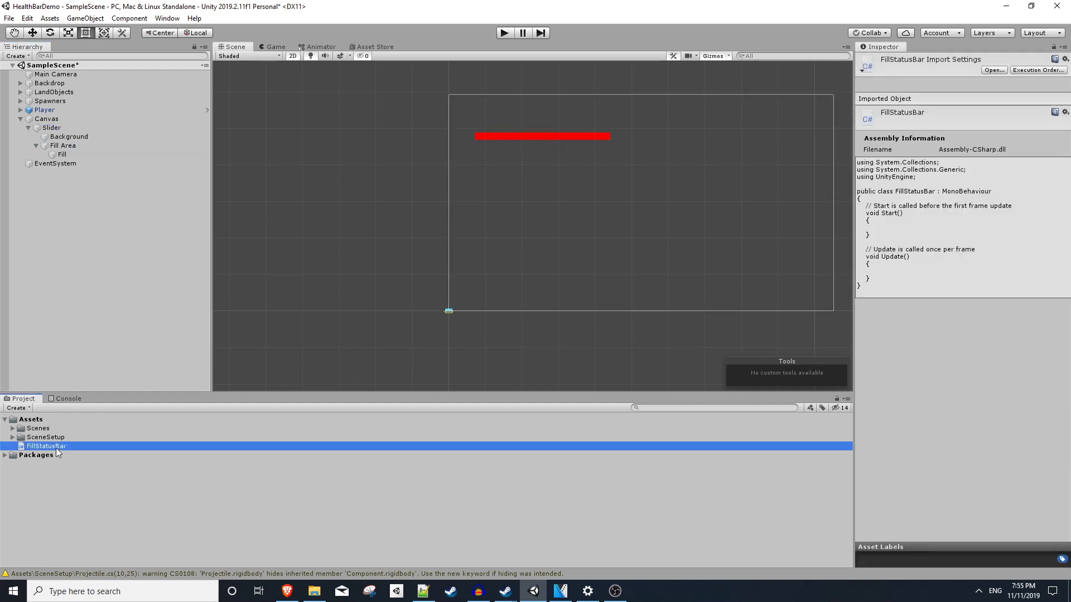
double_click(56, 446)
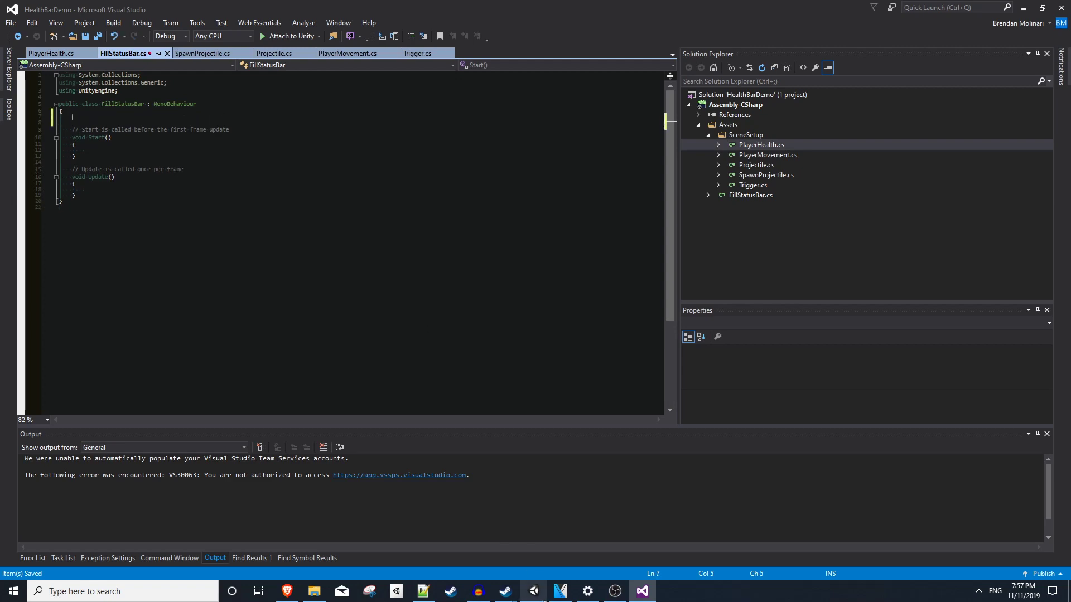
Check the Player's health fields in Unity and declare a public PlayerHealth variable named playerHealth in the FillStatusBar class
click(533, 591)
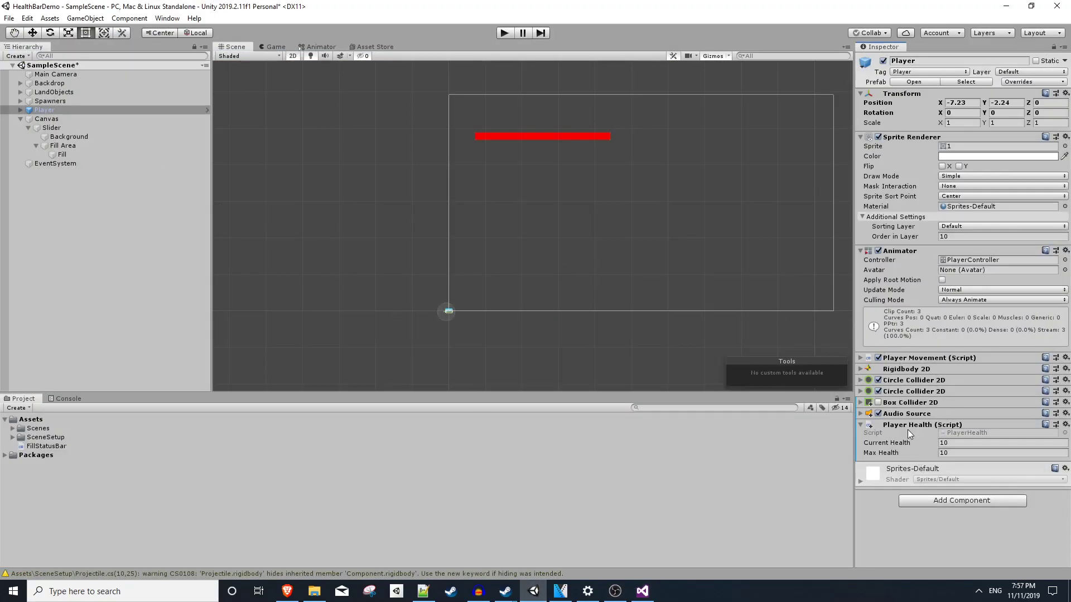
click(963, 443)
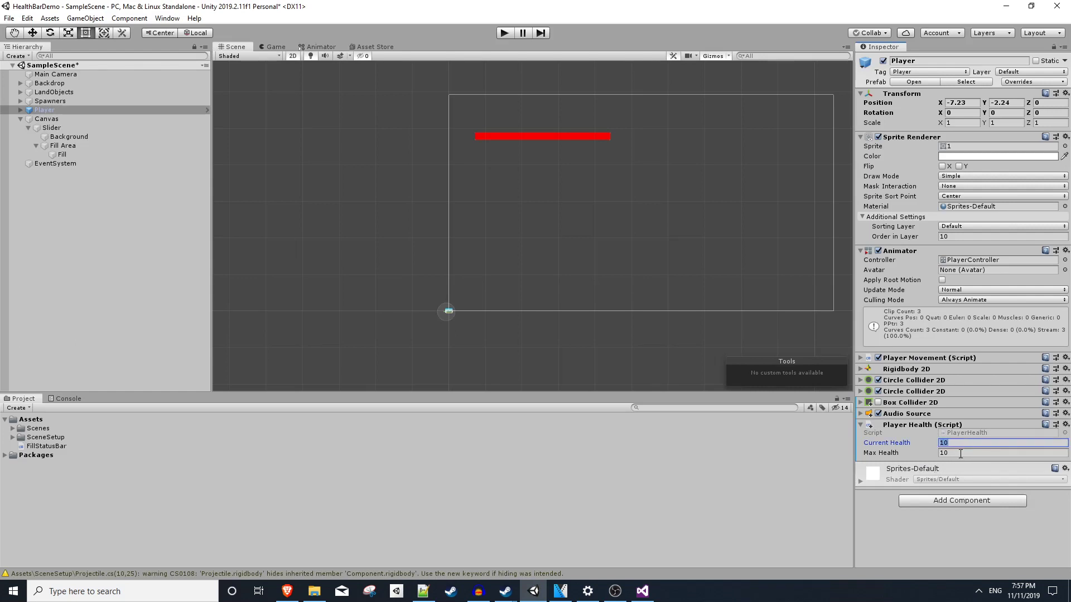
click(642, 591)
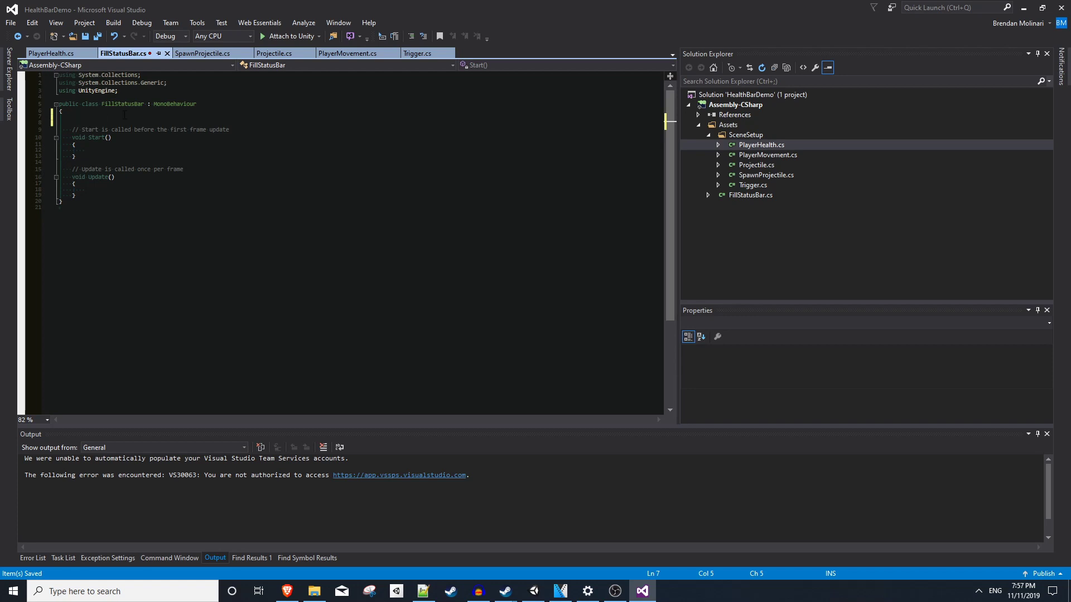
text(public)
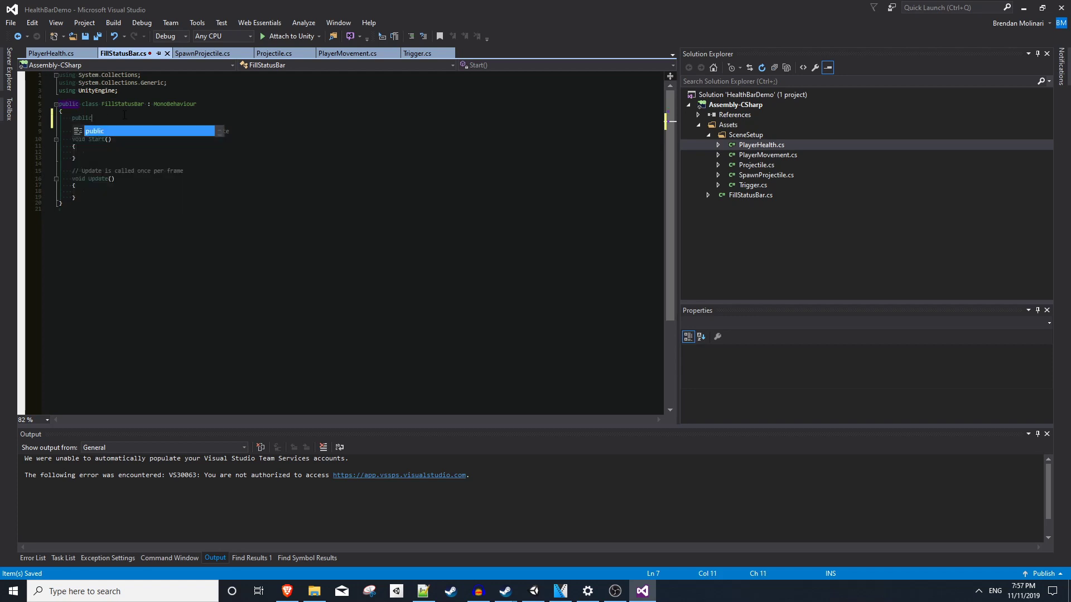
text( PlayerHealth player)
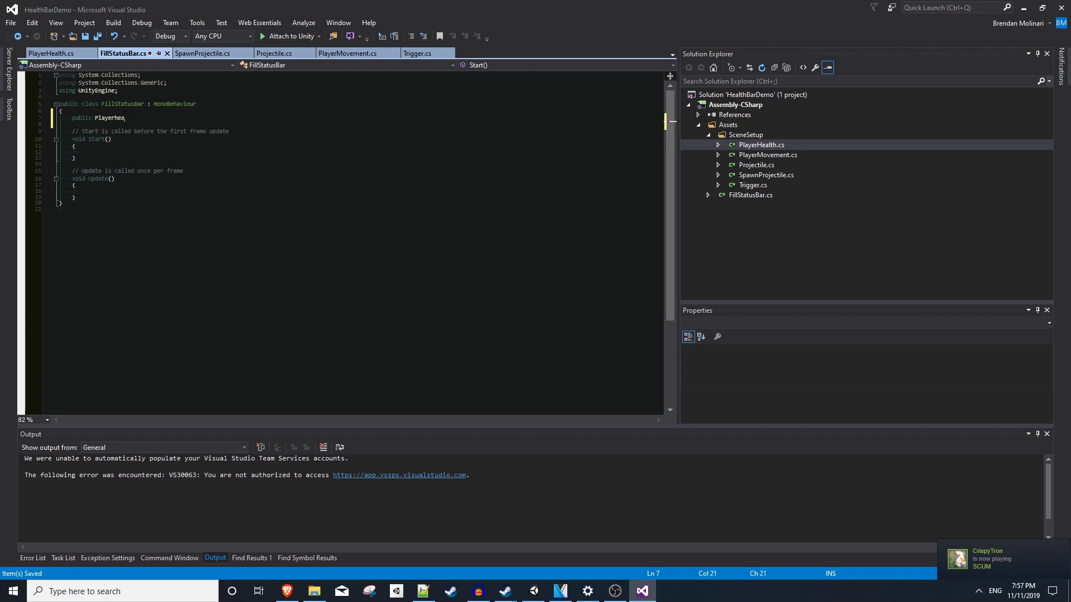
text(Health;)
key(Return)
Review the Fill image and Slider value in Unity, and declare a public Image variable named fillImage below playerHealth
click(534, 592)
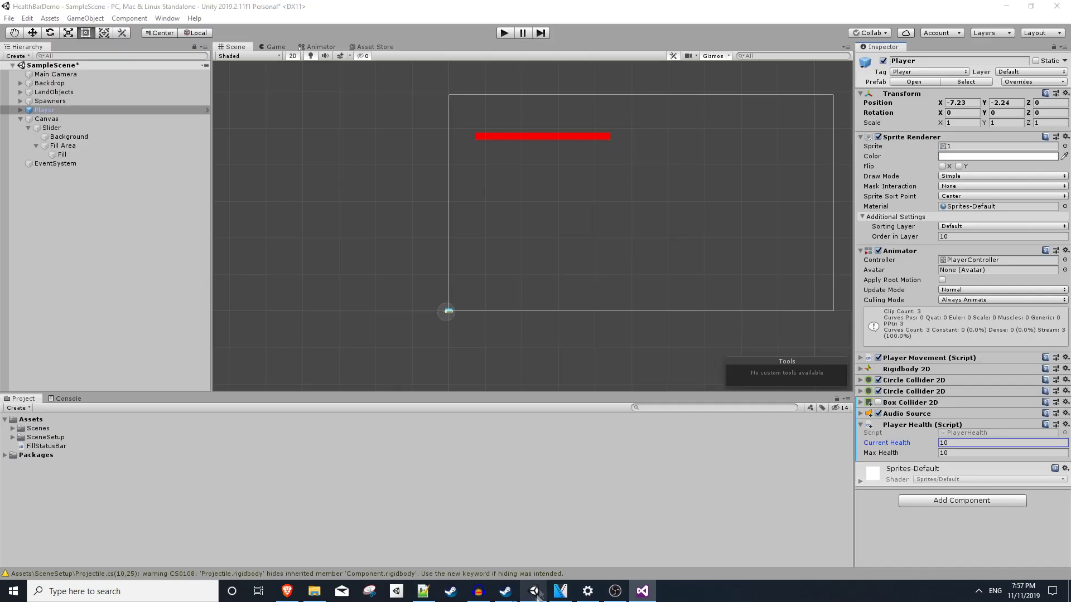
click(59, 155)
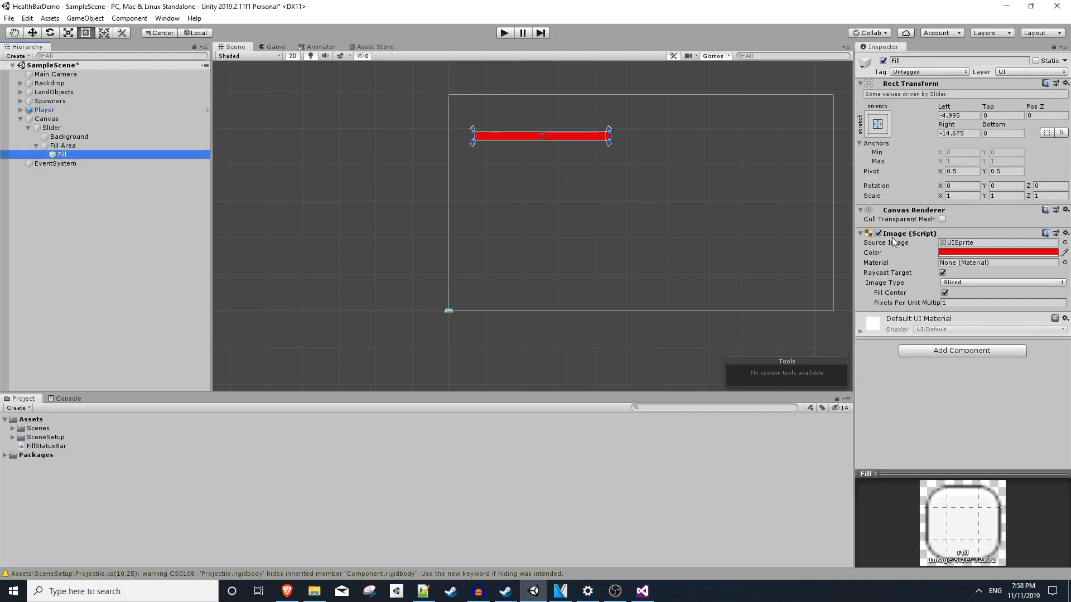
click(68, 127)
mouse_move(1035, 320)
mouse_down()
mouse_move(979, 321)
mouse_move(1044, 324)
mouse_up()
click(642, 591)
text(p)
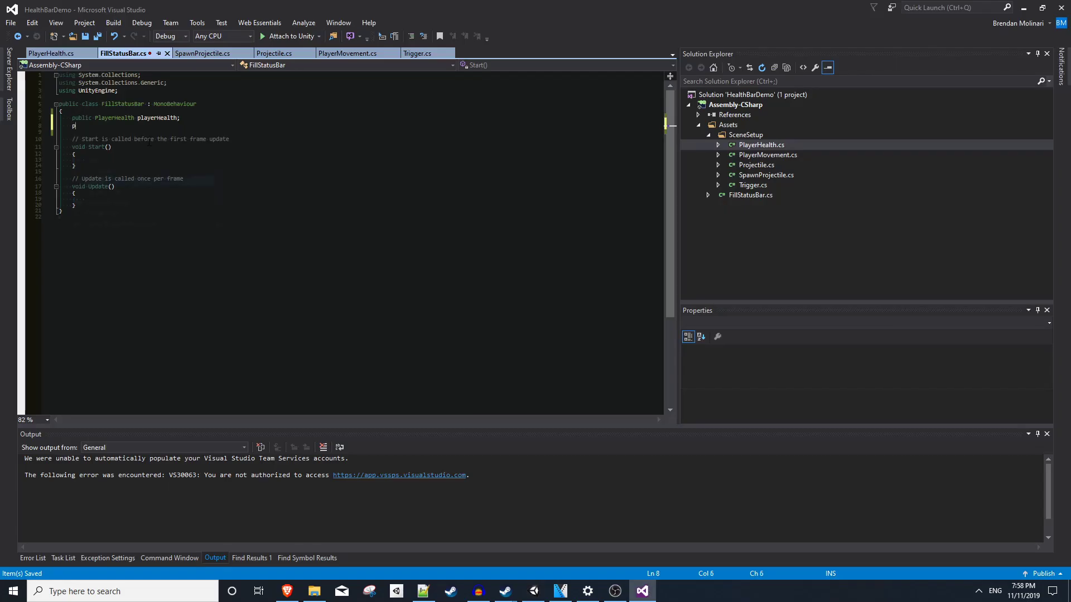
text(ublic Image)
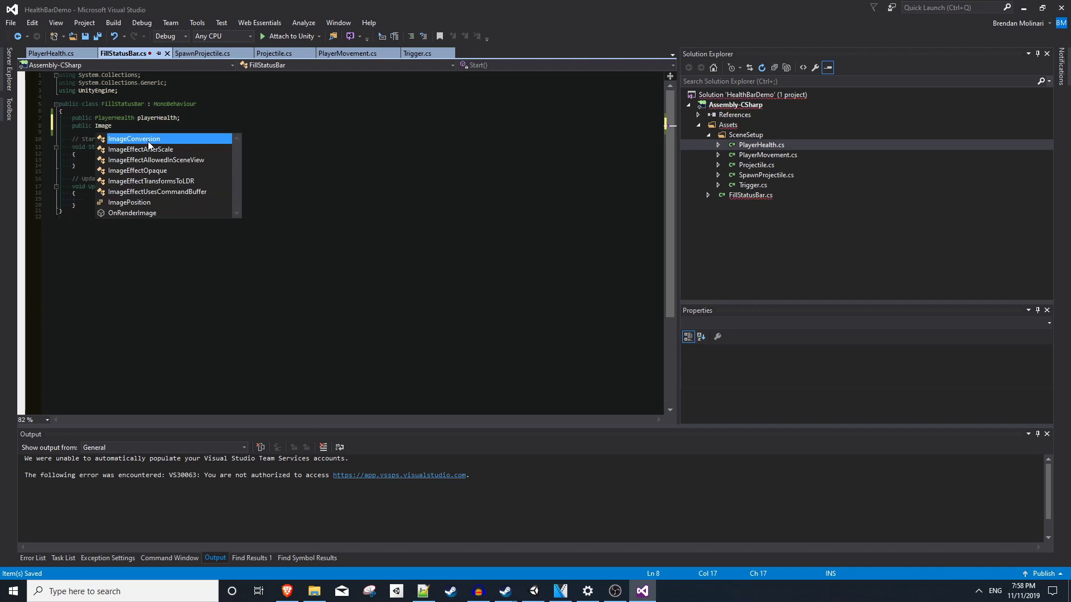
text( fillImage;)
Add the missing UnityEngine.UI using directive for the Image type and save the script
click(105, 125)
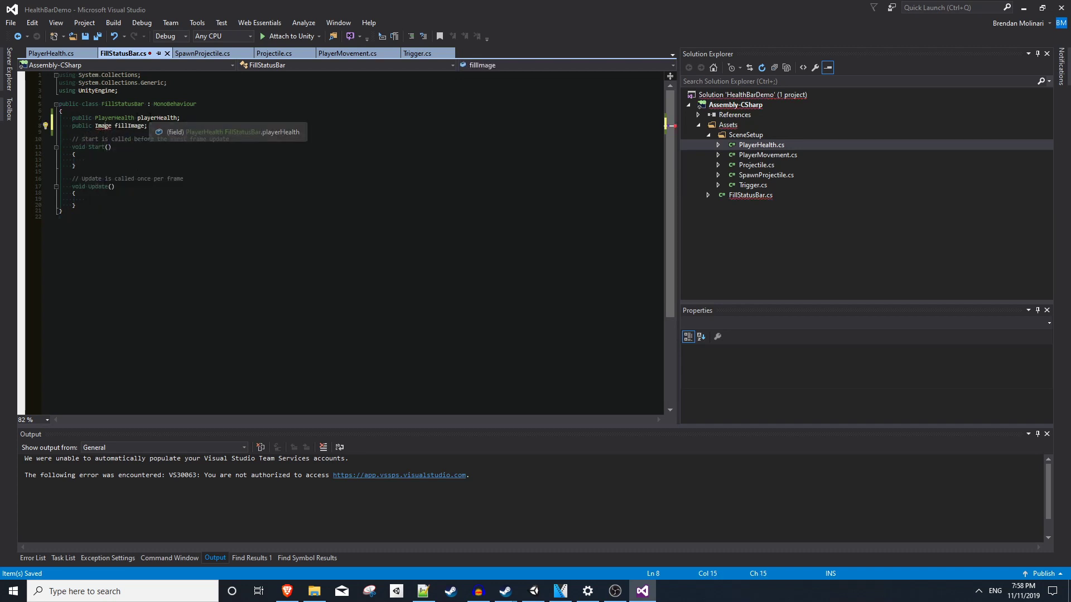
key(ctrl+period)
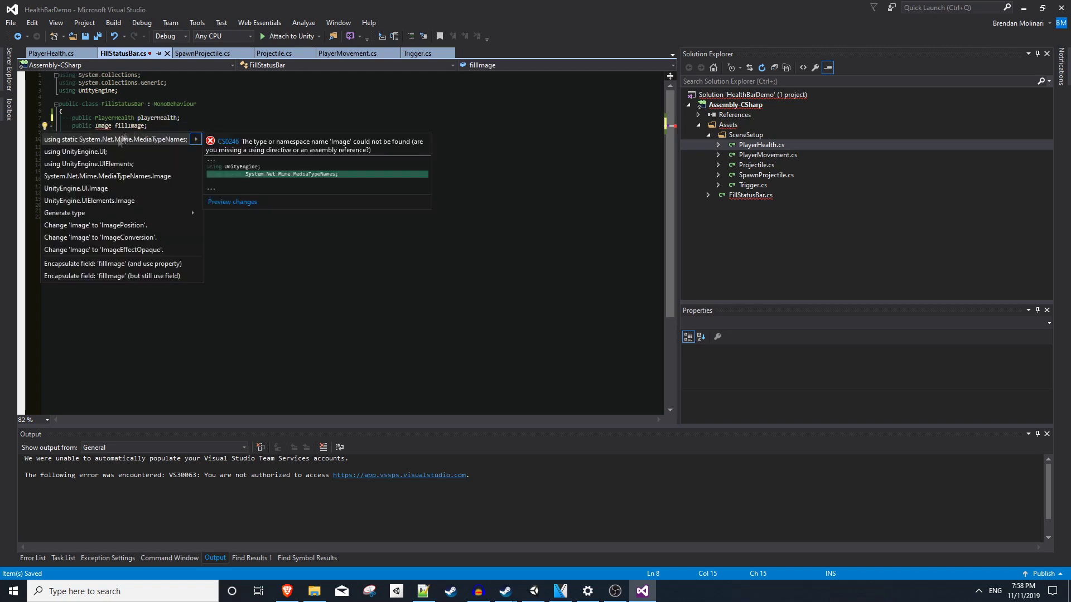
key(Down)
key(Return)
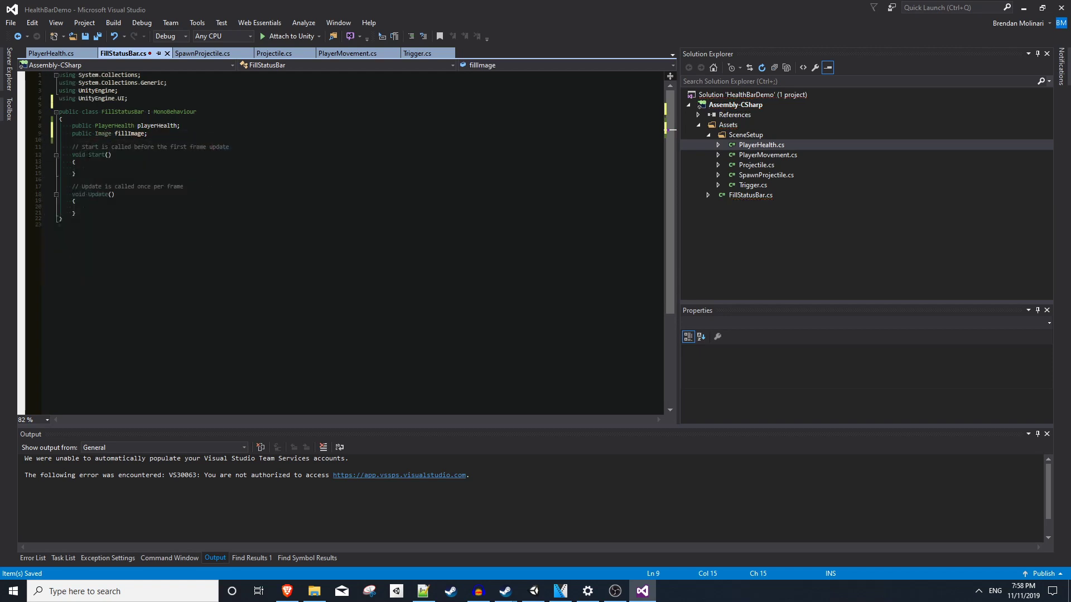
key(End)
key(ctrl+s)
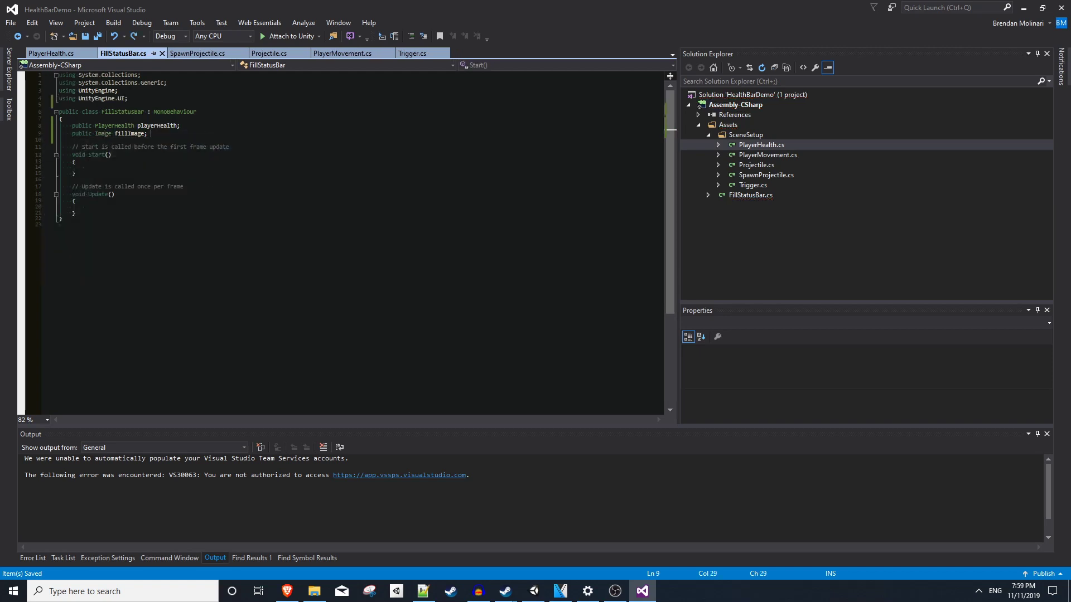
Check the Slider's value control in Unity and declare a private Slider variable named slider below fillImage
key(Return)
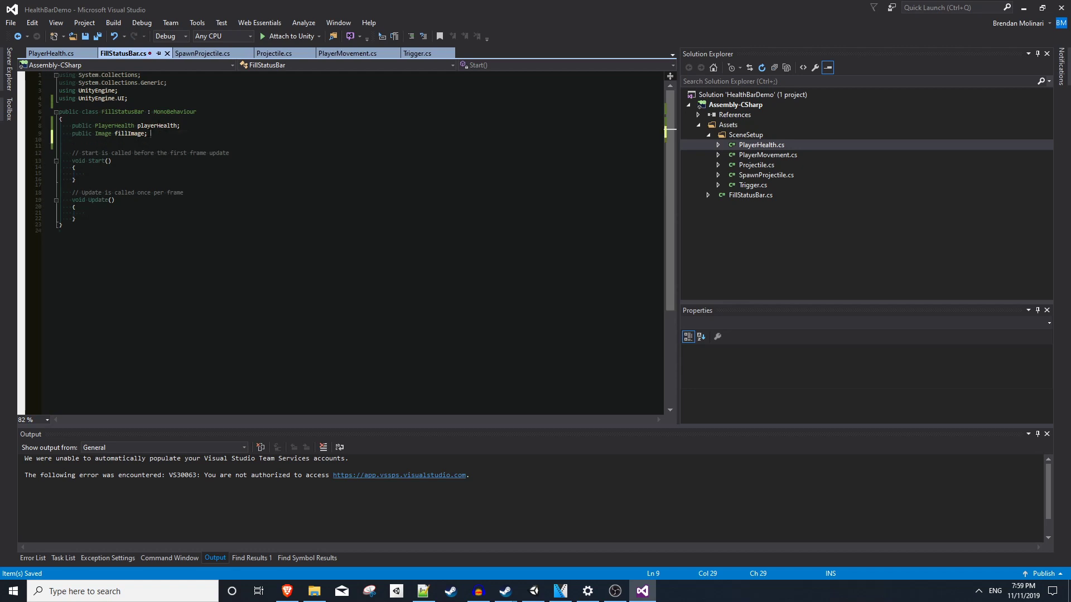
click(534, 591)
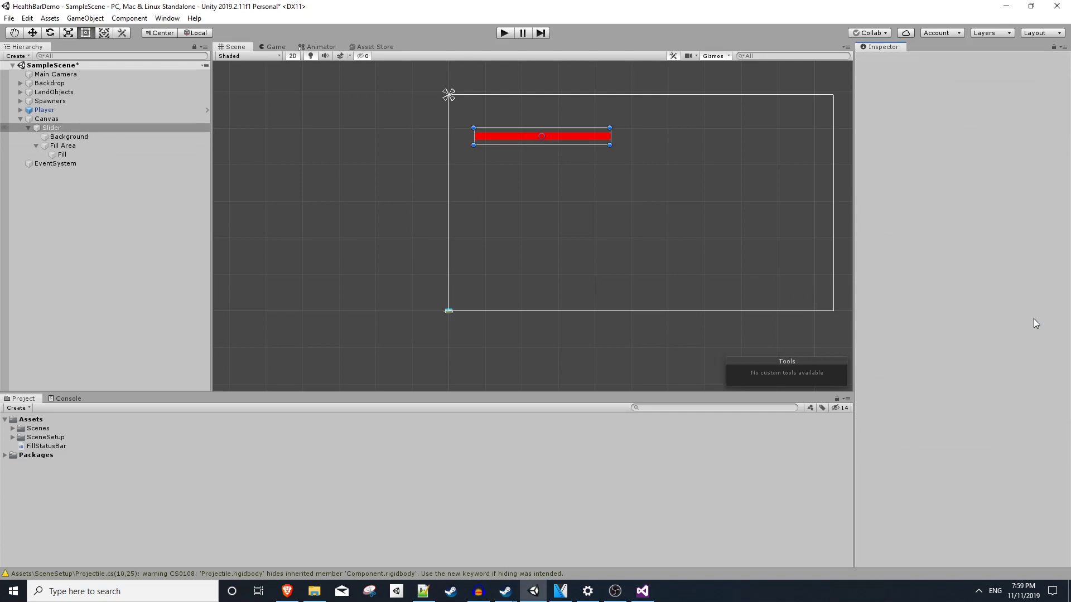
drag(1035, 320, 1040, 347)
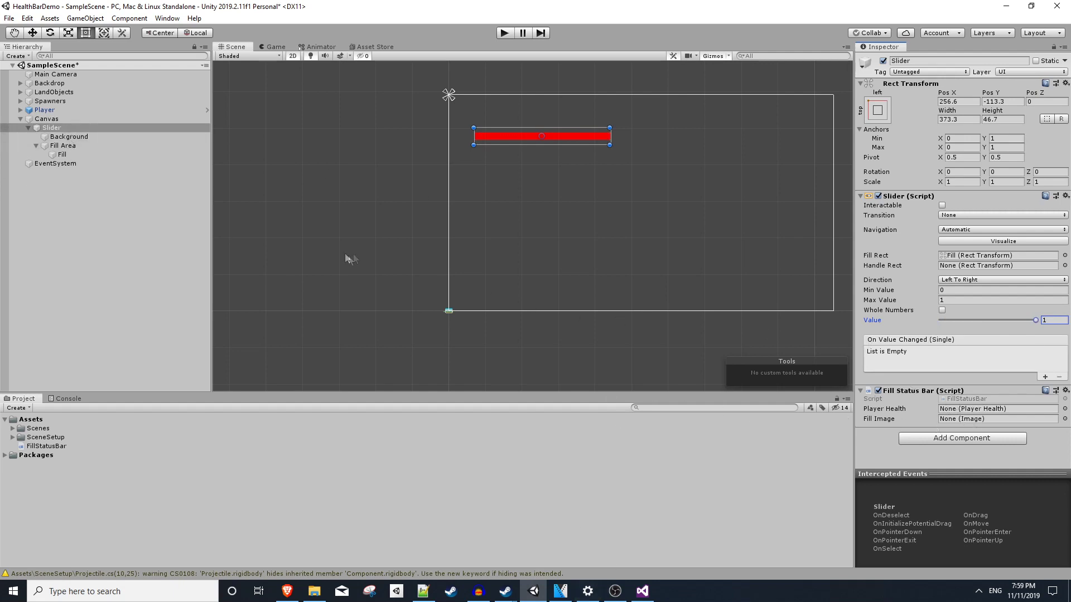
click(642, 591)
key(Return)
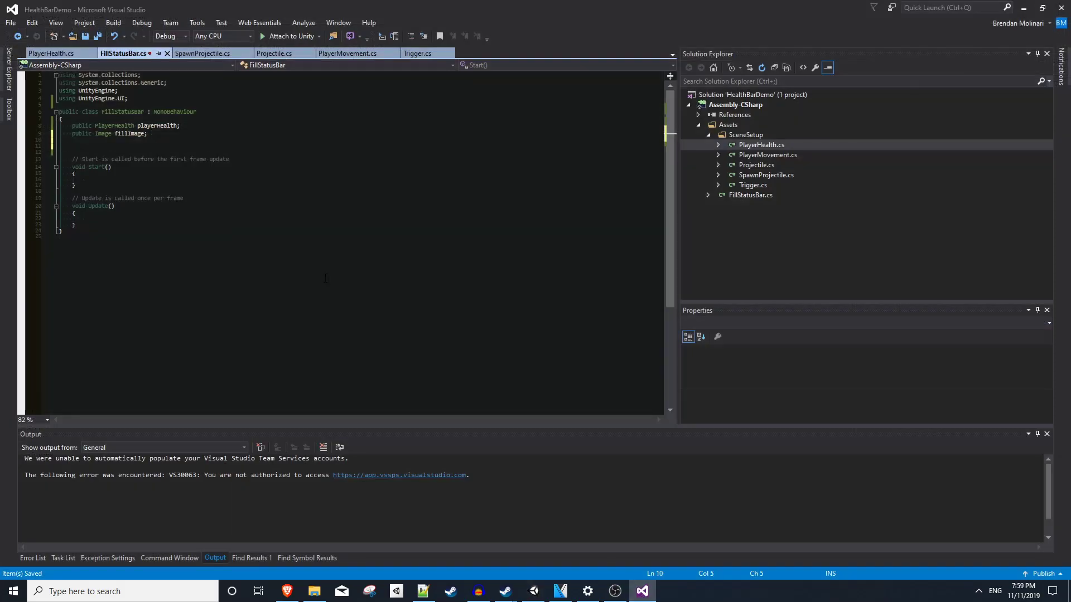
text(private Slider)
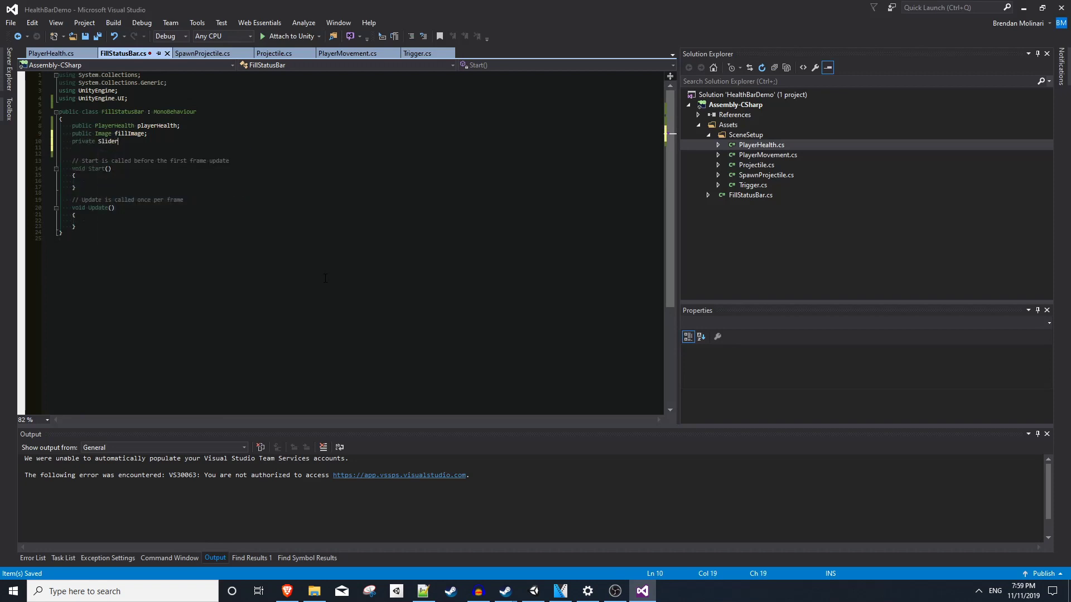
text( slider;)
Delete the comment above the Start method and rename the method to Awake
triple_click(233, 161)
key(Delete)
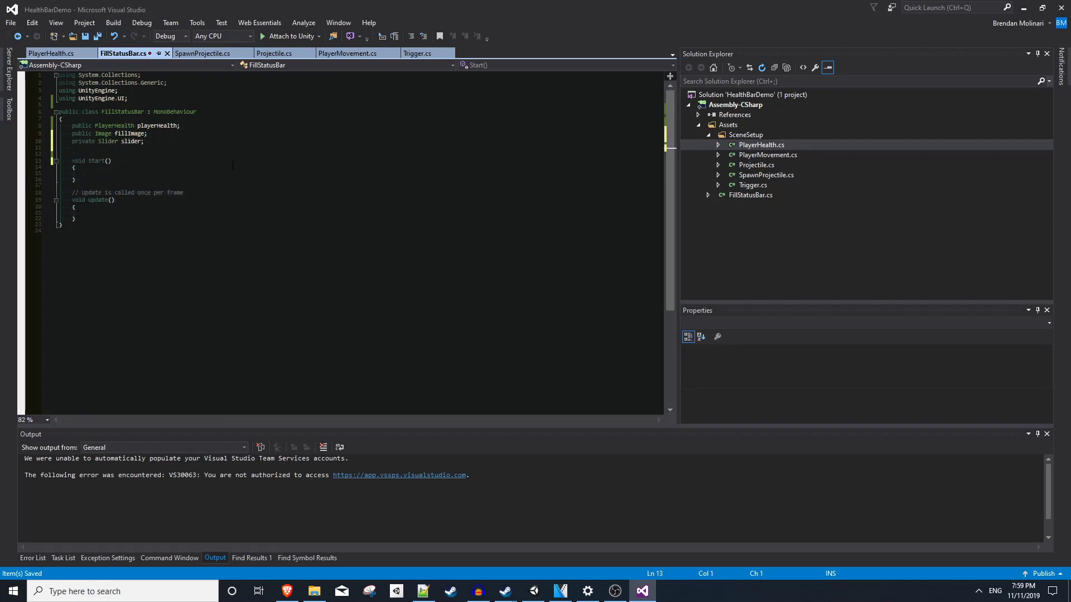
double_click(97, 161)
text(Awake)
Assign slider = GetComponent<Slider>(); inside the Awake method and save the script
click(168, 174)
text(slider = Get)
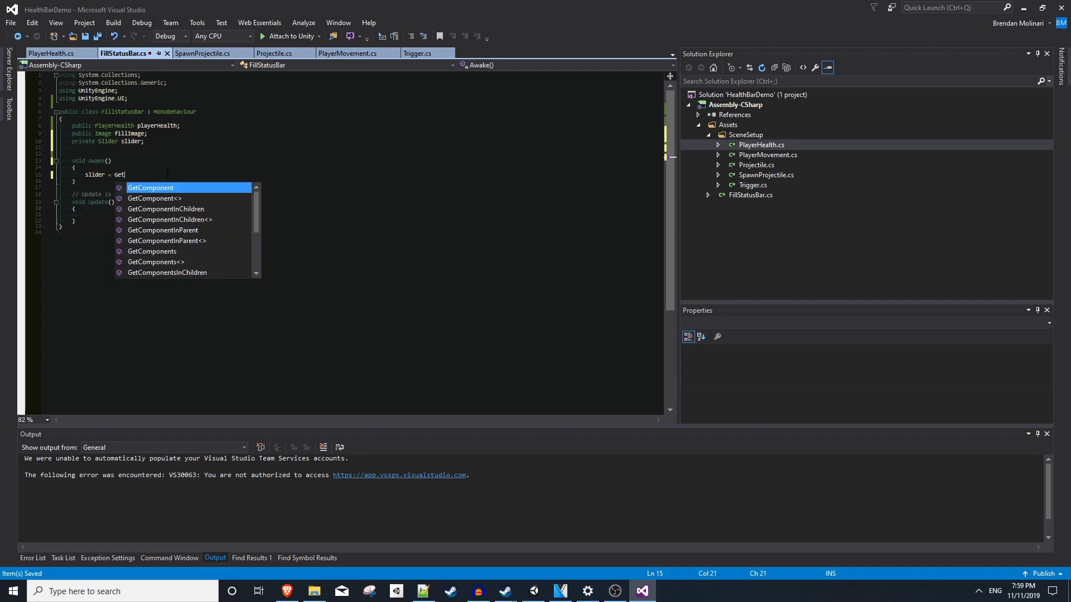
key(Down)
key(Tab)
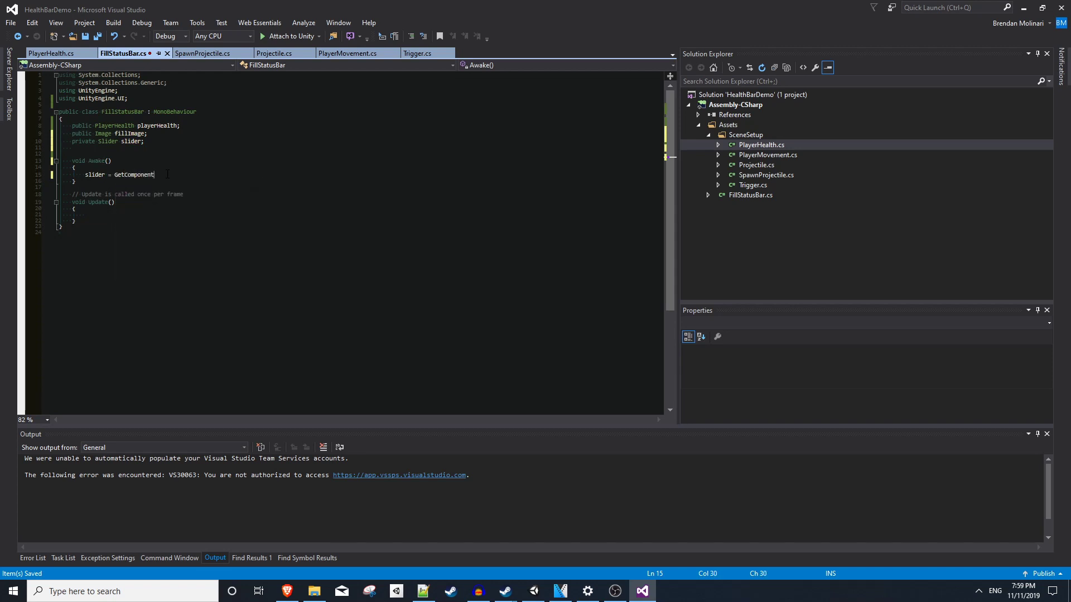
text(Slider>();)
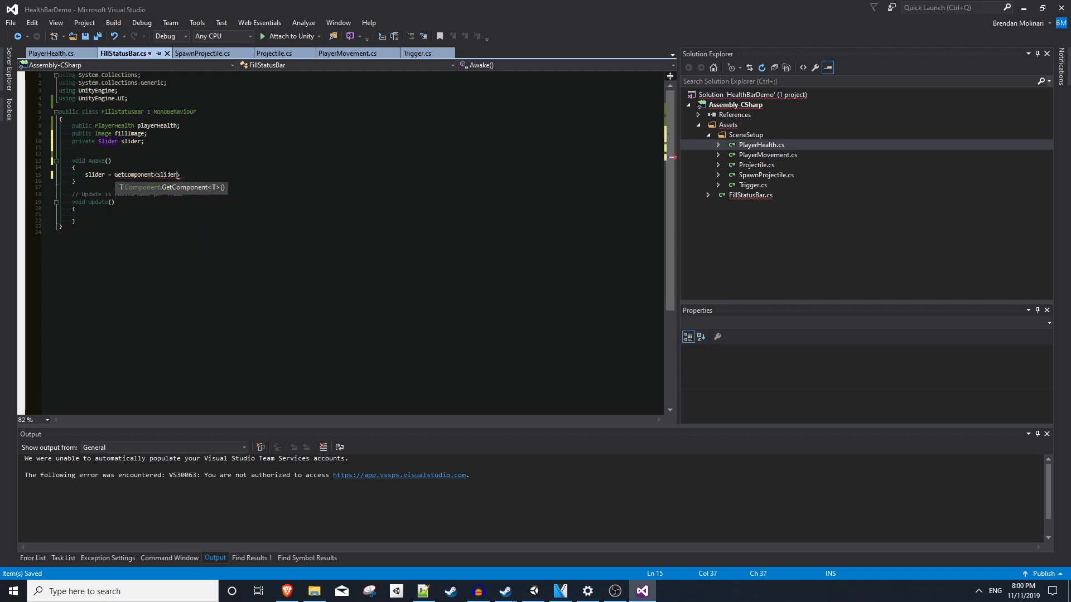
key(ctrl+s)
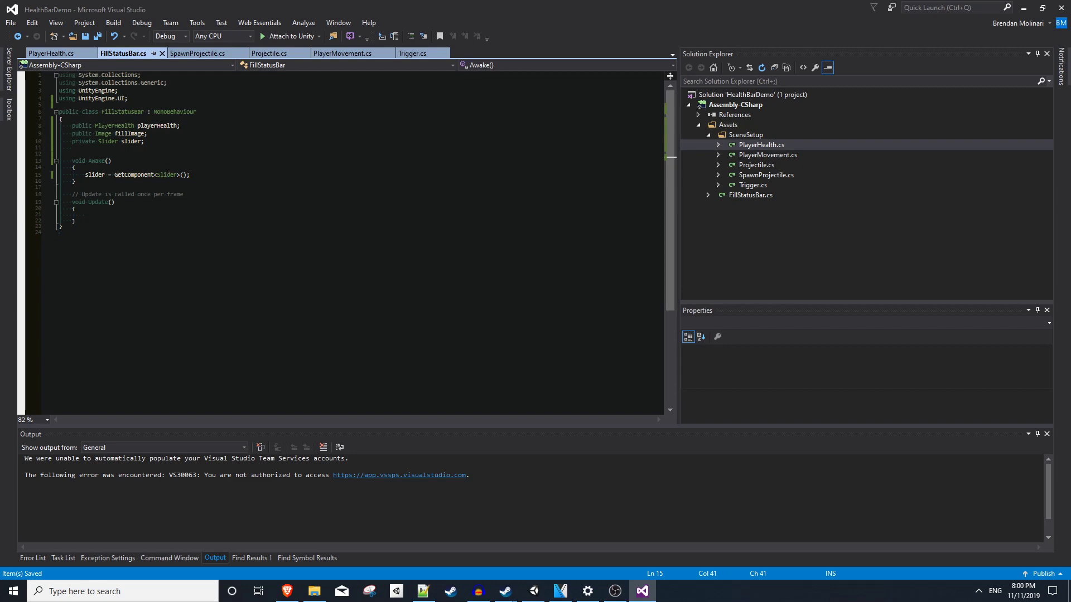
Examine the Slider component and the Player's Current Health field in Unity
click(534, 591)
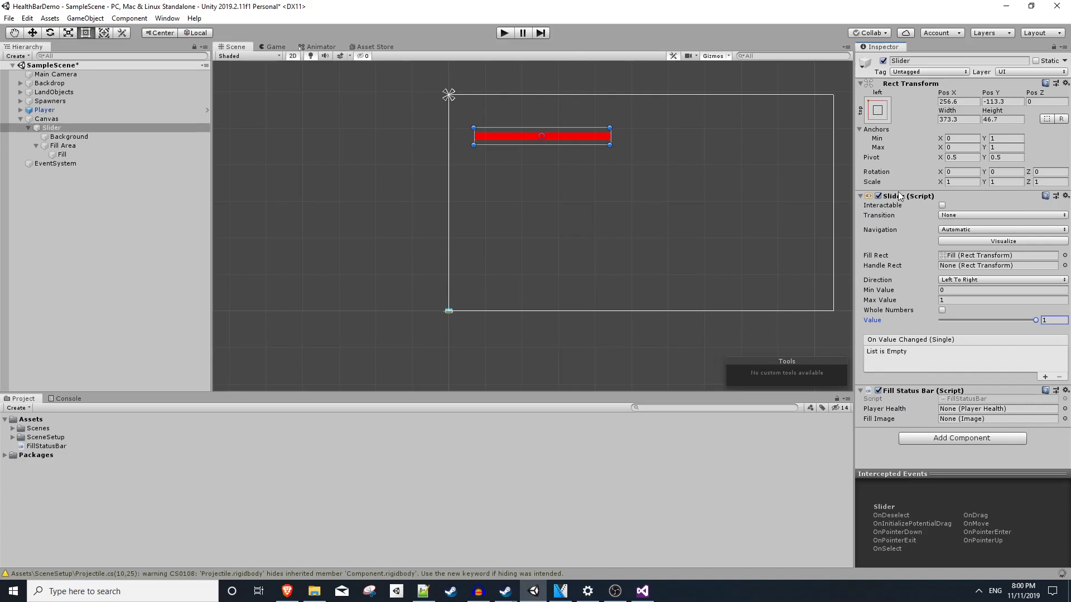
click(576, 466)
key(alt+Tab)
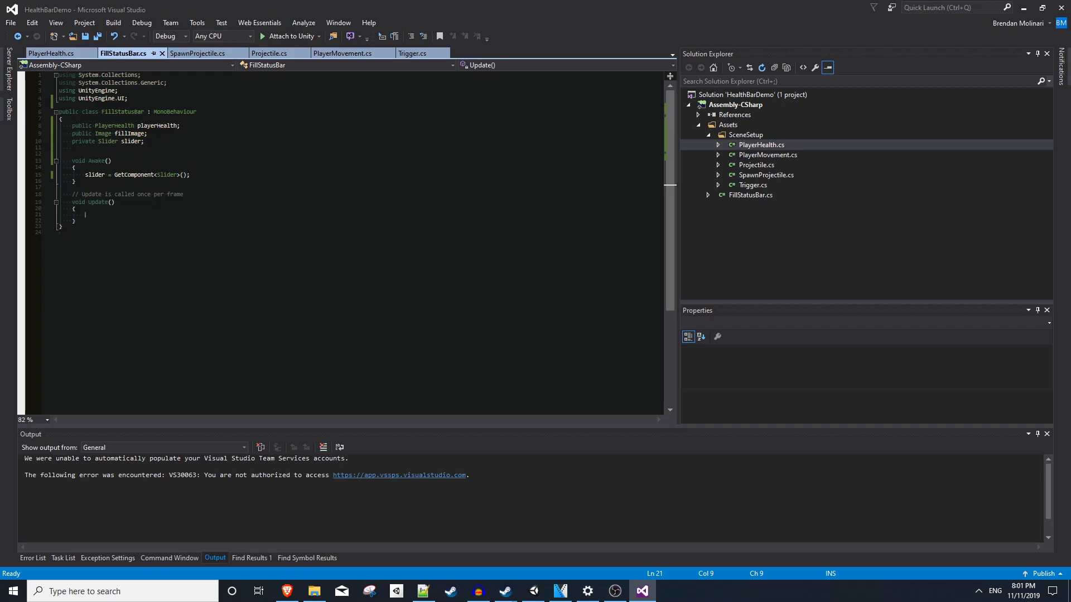
click(534, 592)
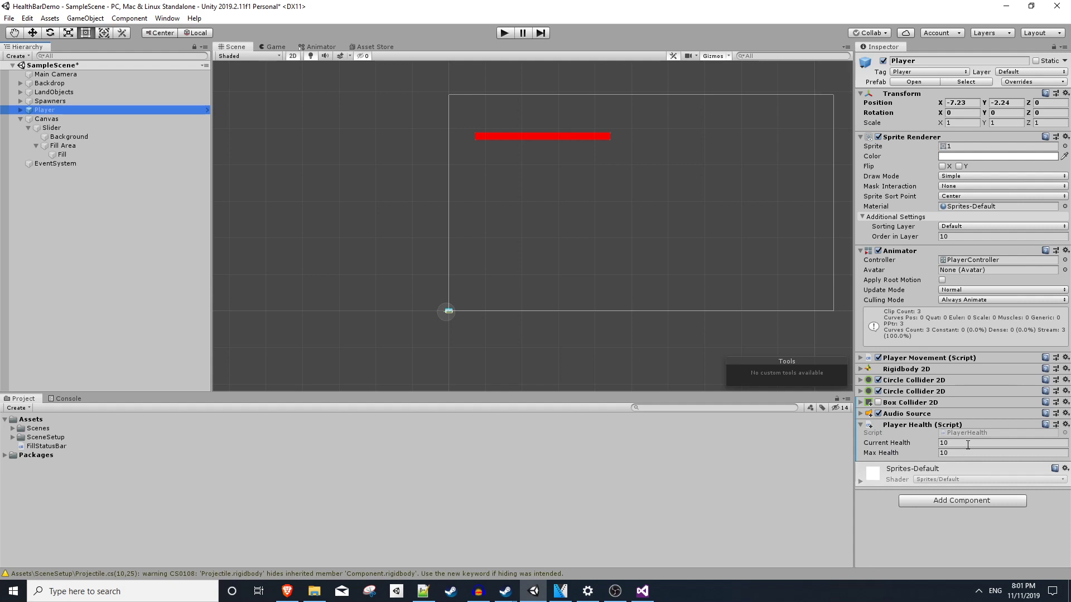
click(966, 442)
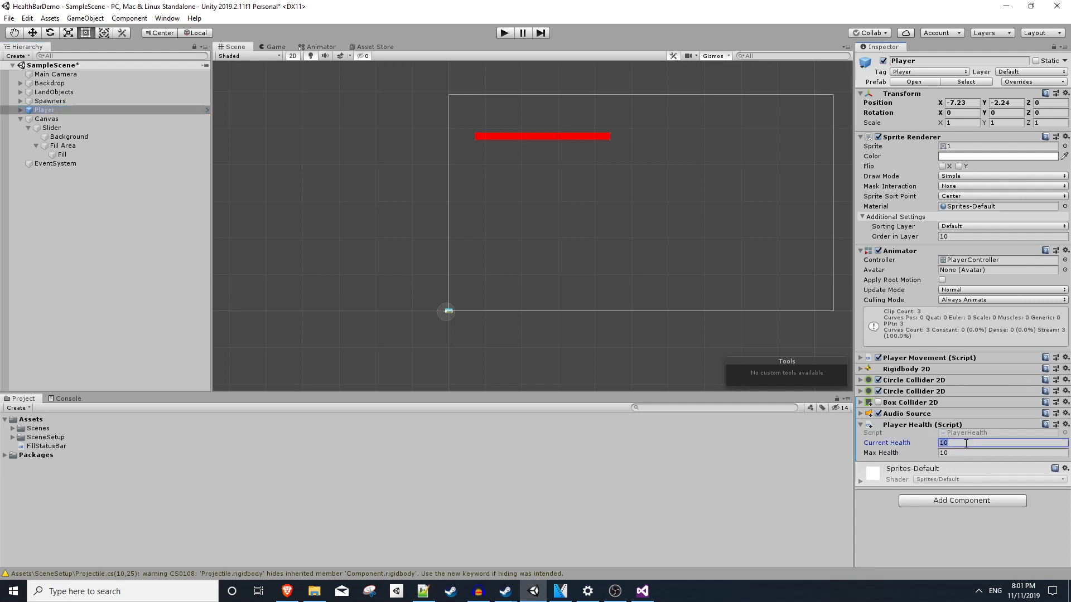
Set the Player's Current Health to 9 and the Slider's Value to 0.9
text(9)
click(557, 136)
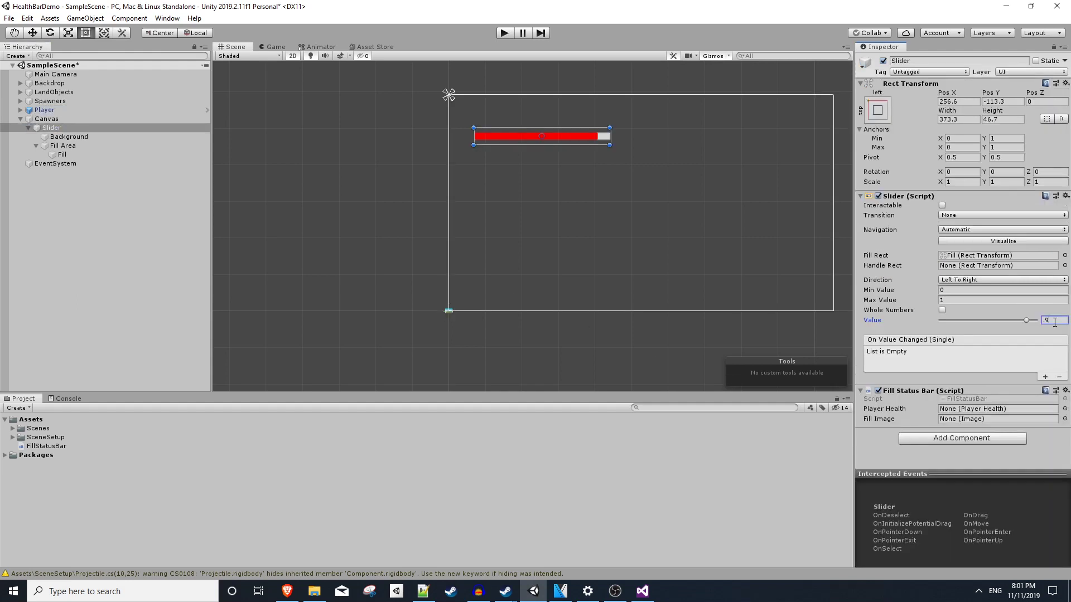
click(628, 137)
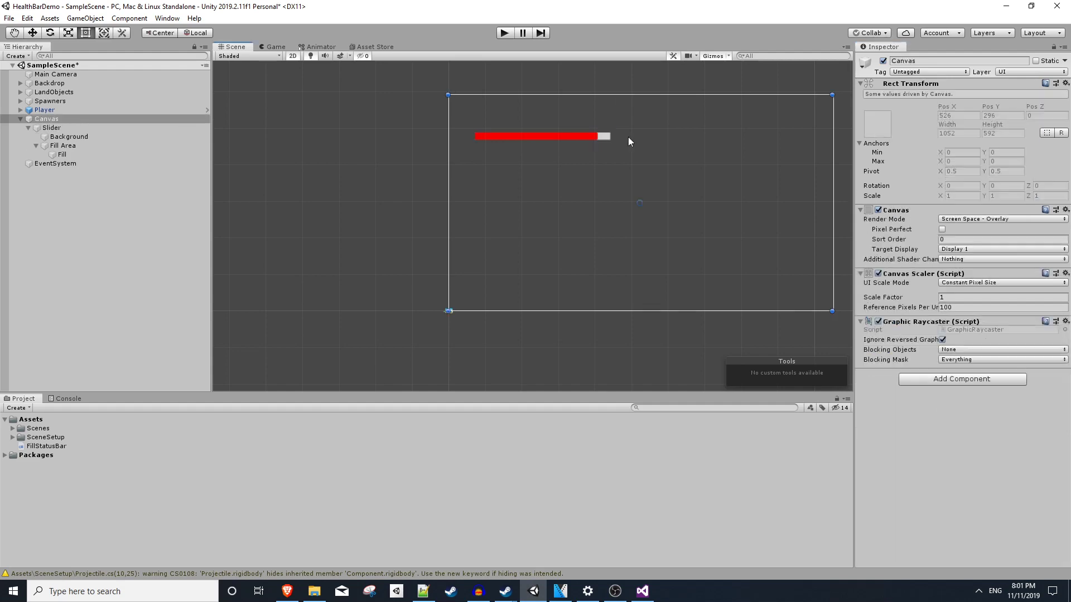
click(603, 142)
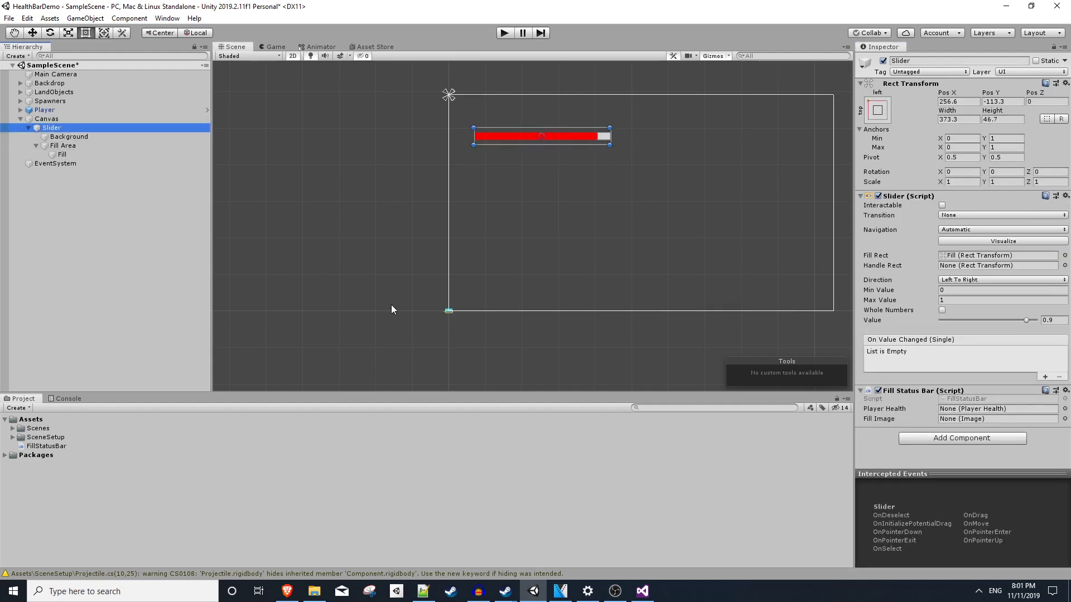
In the script's Update method, declare float fillValue = playerHealth.currentHealth / playerHealth.maxHealth; and assign slider.value = fillValue; in Visual Studio
click(642, 591)
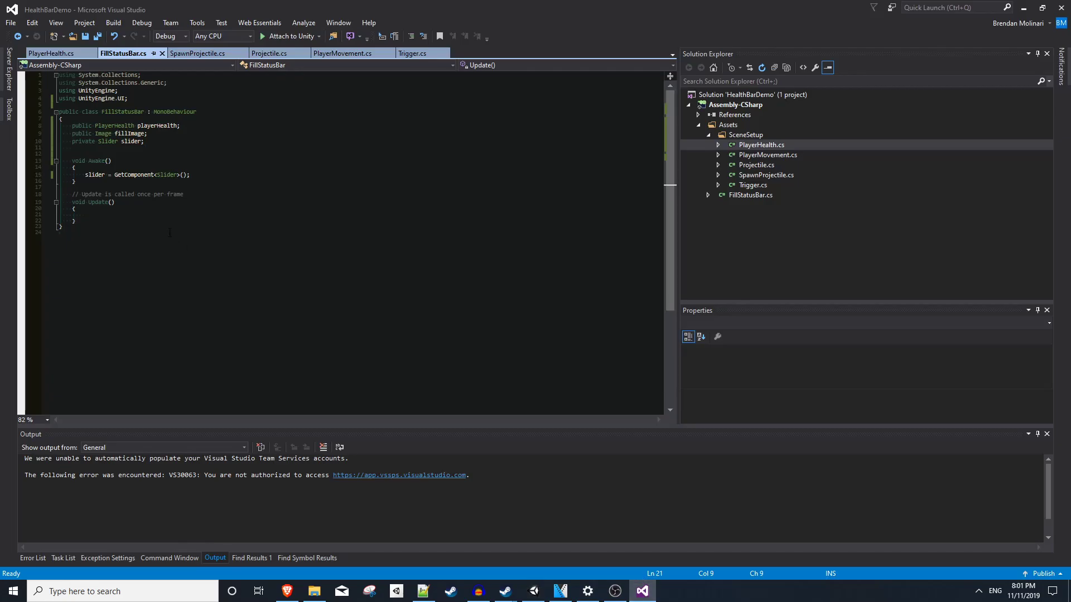
text(float fil)
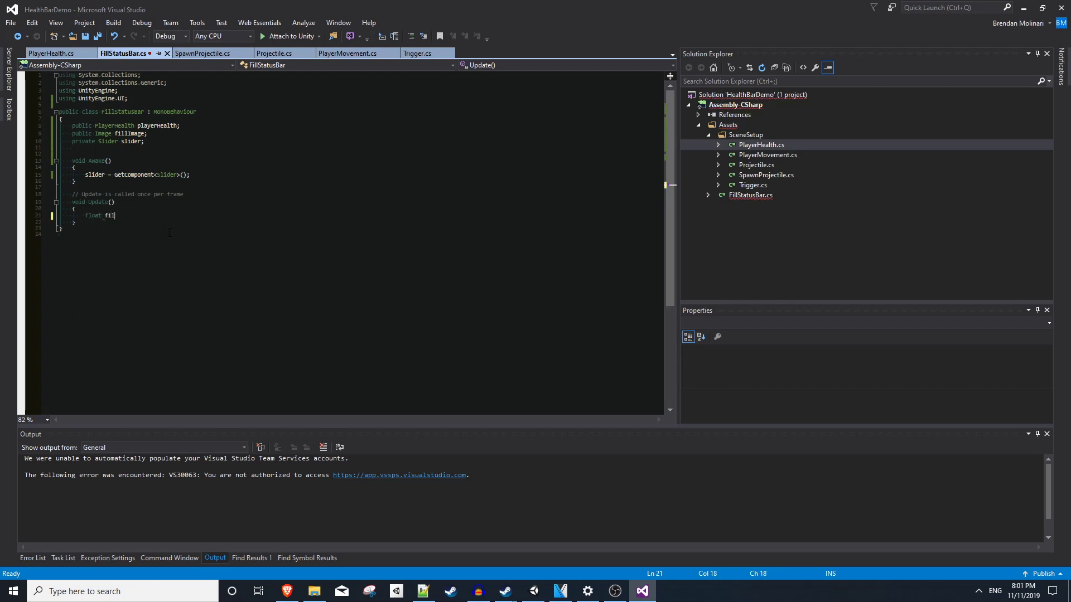
text(lValue = playerHealth.curr)
key(Tab)
text(/ playerHealth.maxHealth)
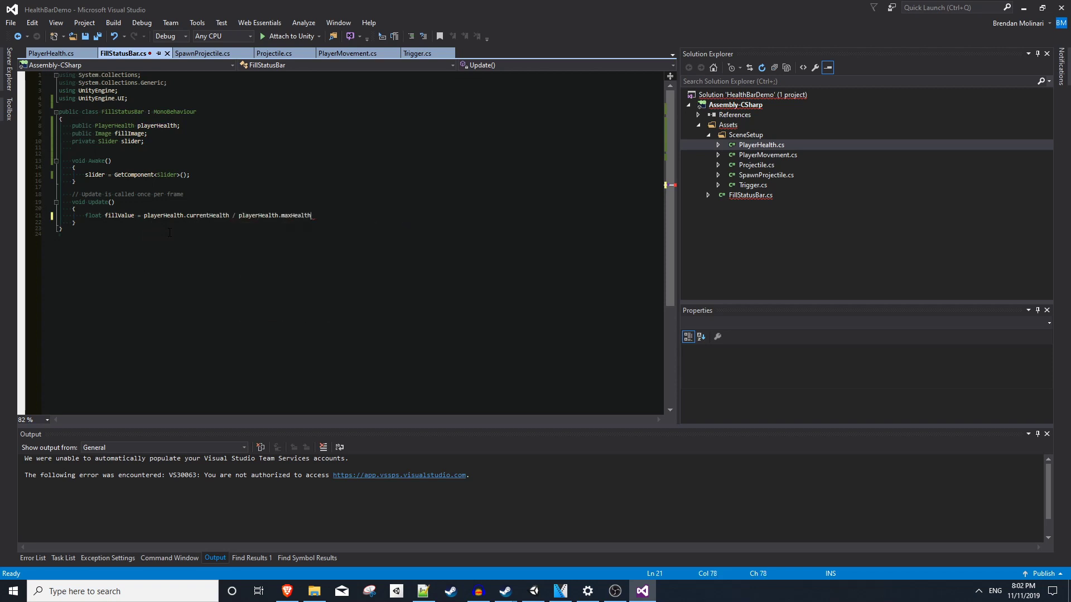
text(;)
key(ctrl+s)
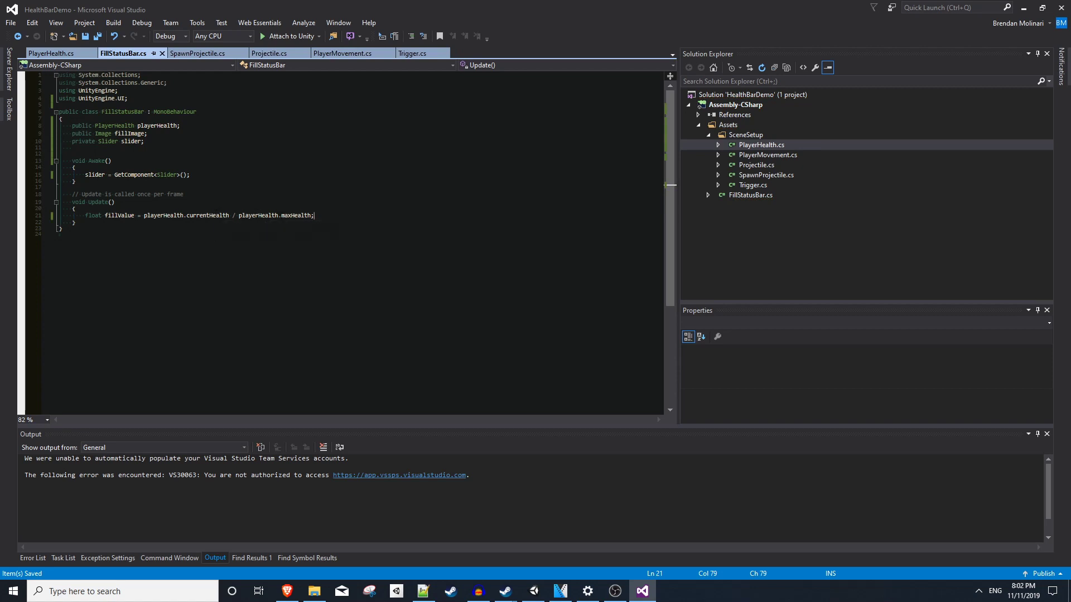
key(Return)
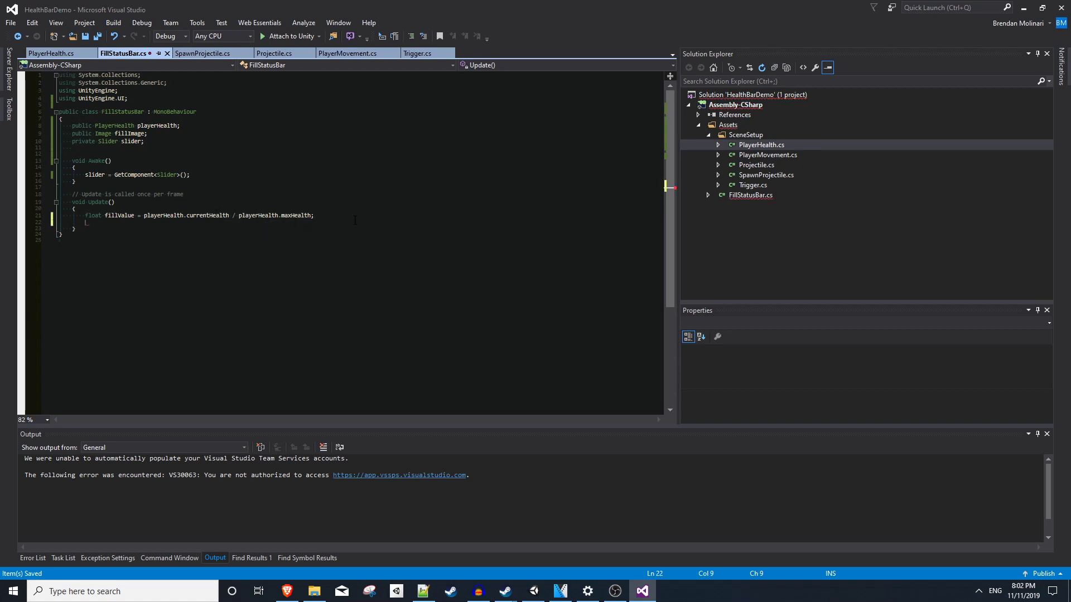
text(slider.value = fillValue;)
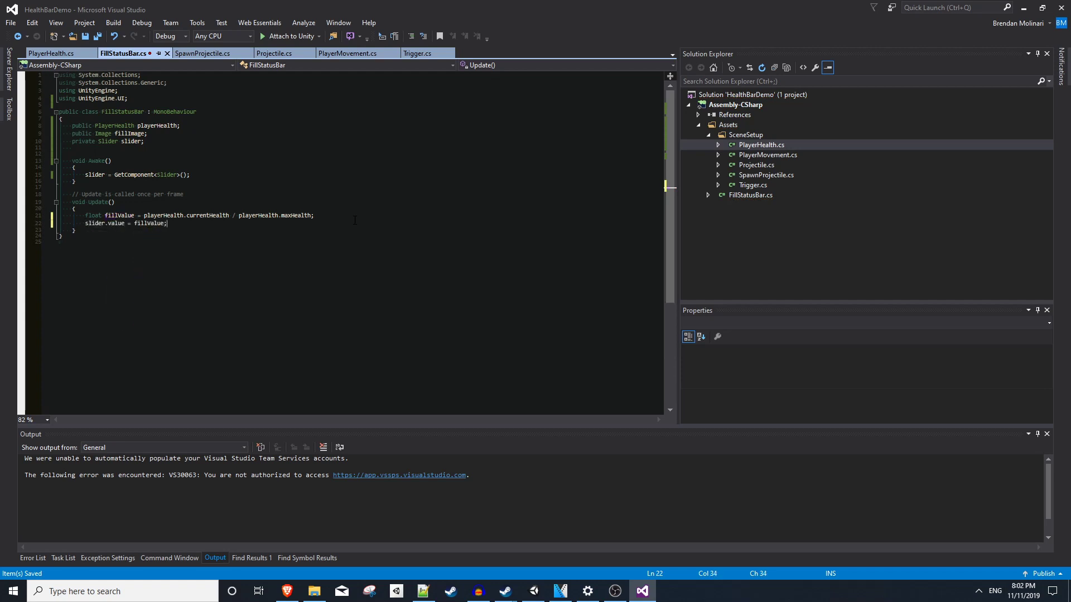
In Unity, assign the Player to the Fill Status Bar component's Player Health and the Fill object to its Fill Image
key(alt+Tab)
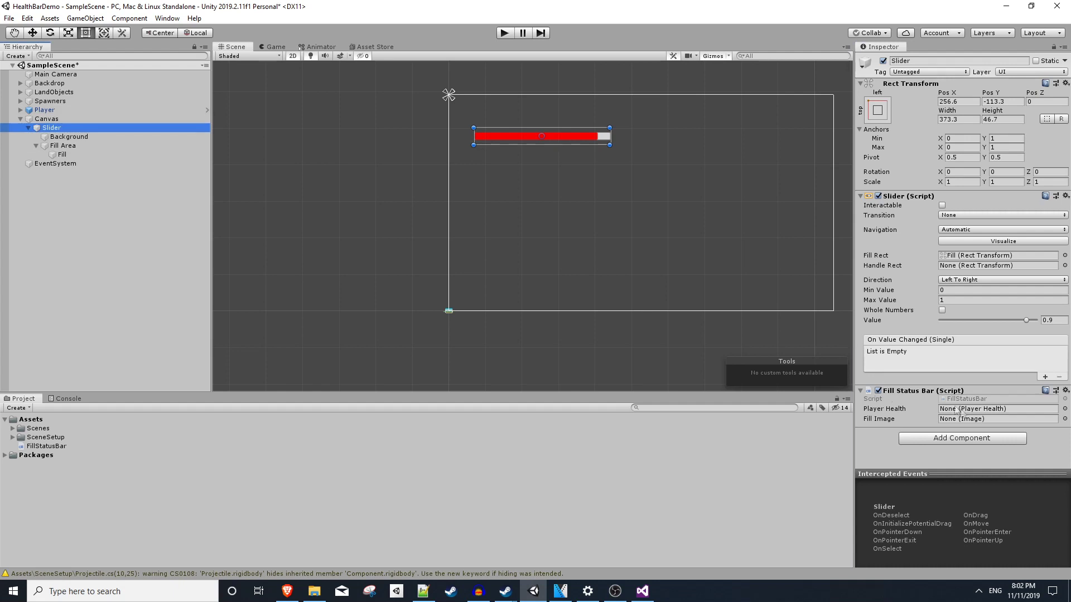
drag(45, 110, 990, 408)
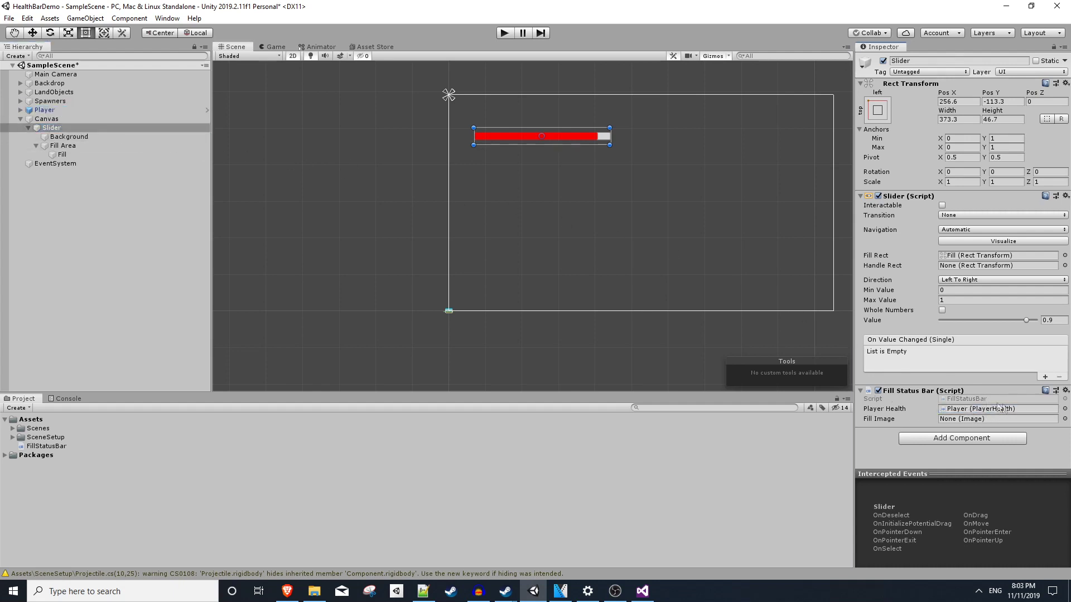
drag(57, 156, 972, 425)
Run the game and test the health bar by lowering the Player's Current Health to 8 and down to 0
click(505, 33)
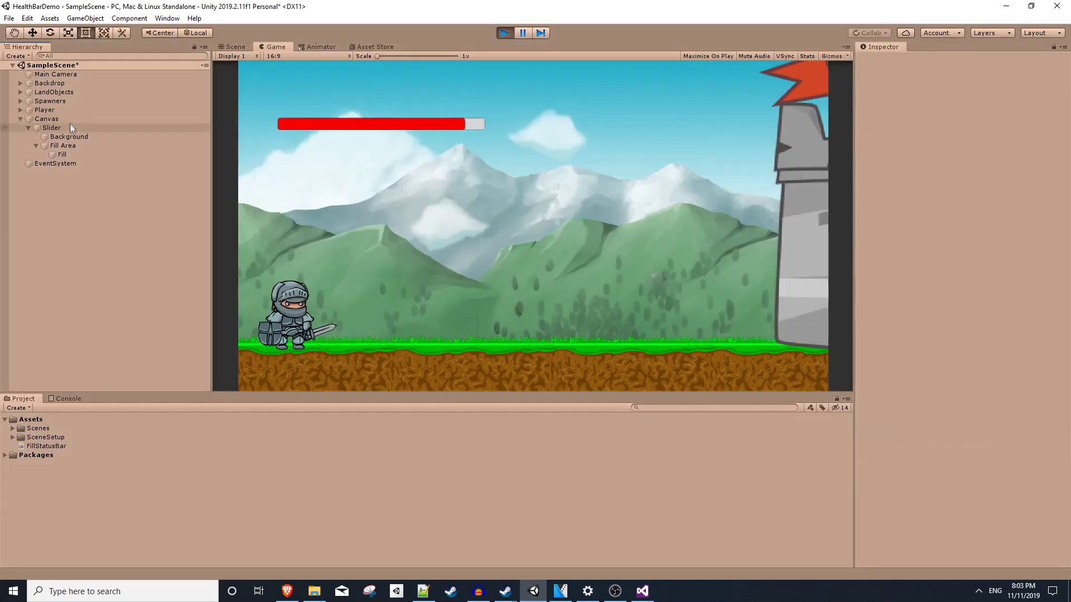
click(71, 110)
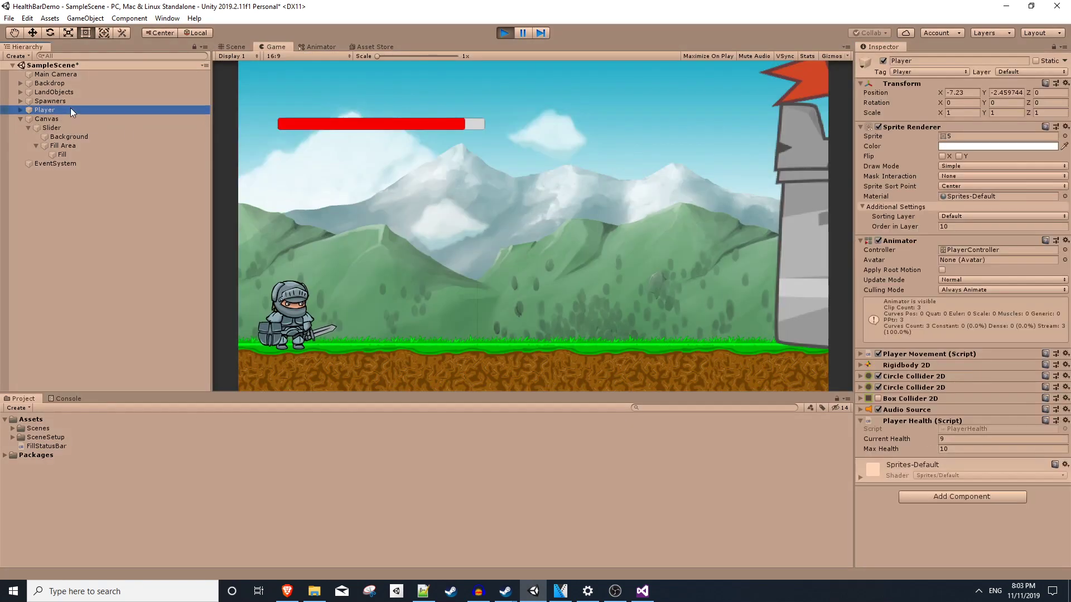
click(962, 439)
text(7)
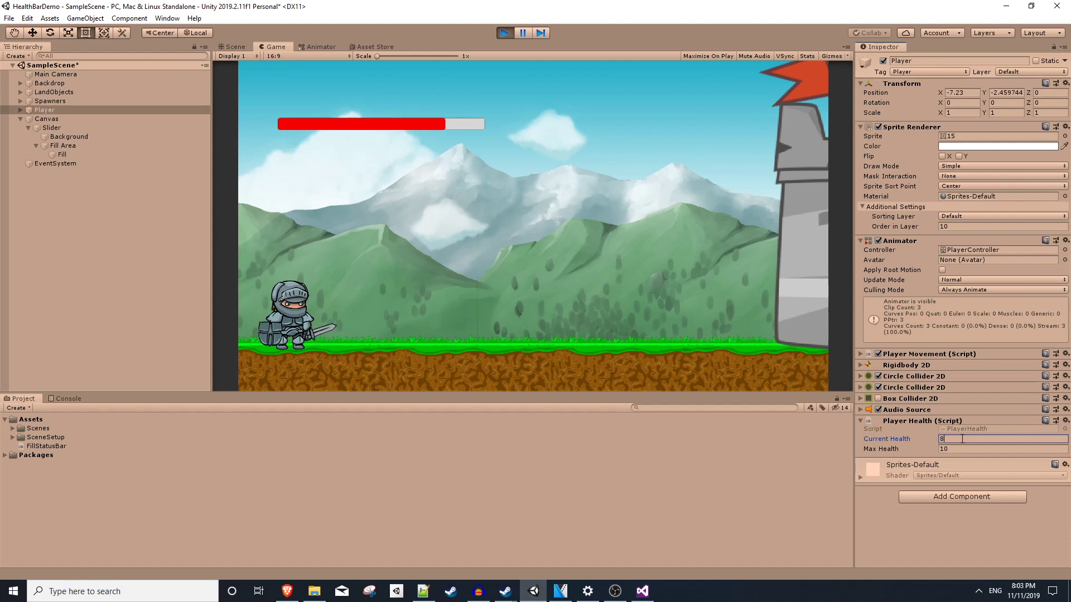
key(BackSpace)
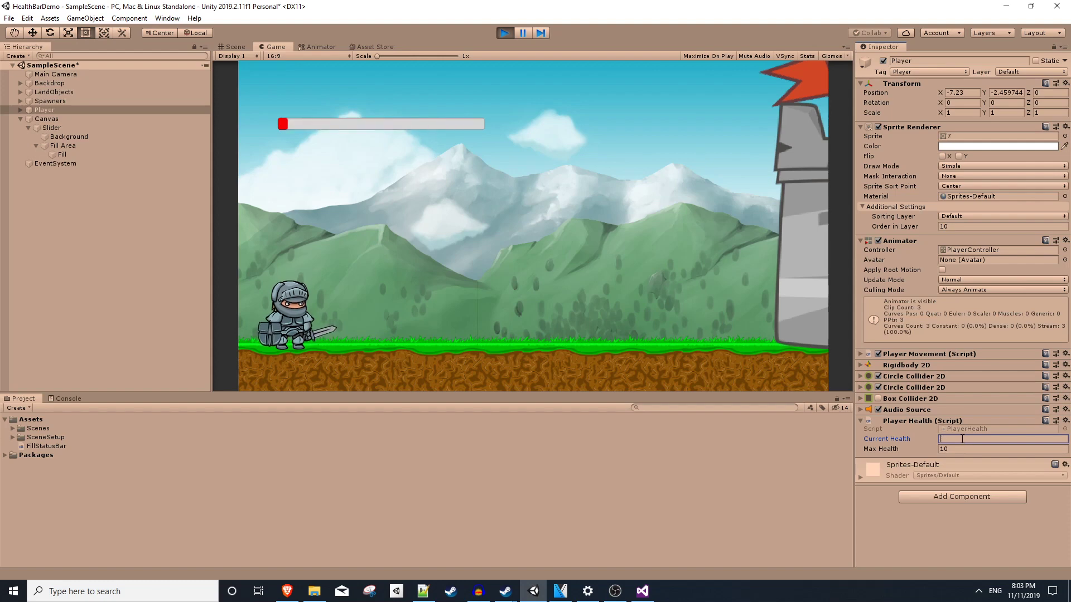
text(0)
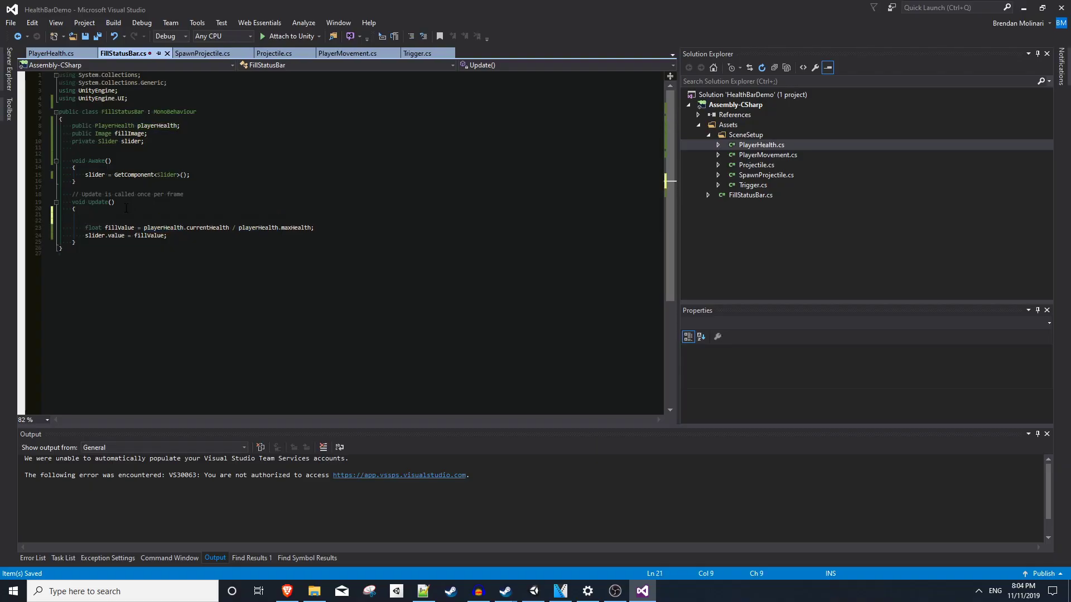
Add if (slider.value <= slider.minValue) at the start of Update and check the Slider's Min Value and Max Value in Unity
text(if (slider.value)
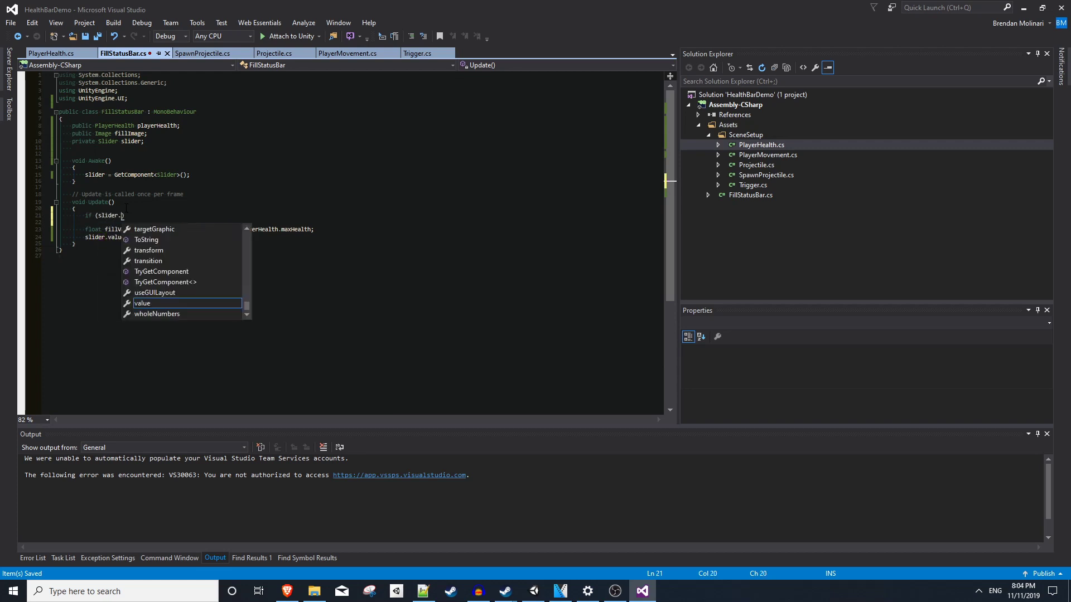
text( <= )
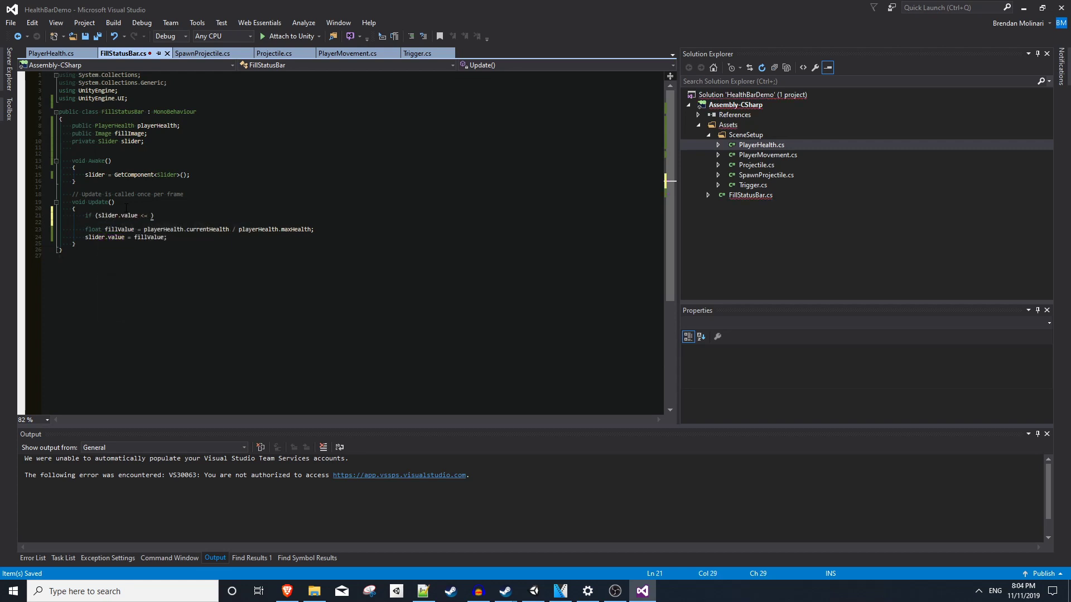
text(slider.min)
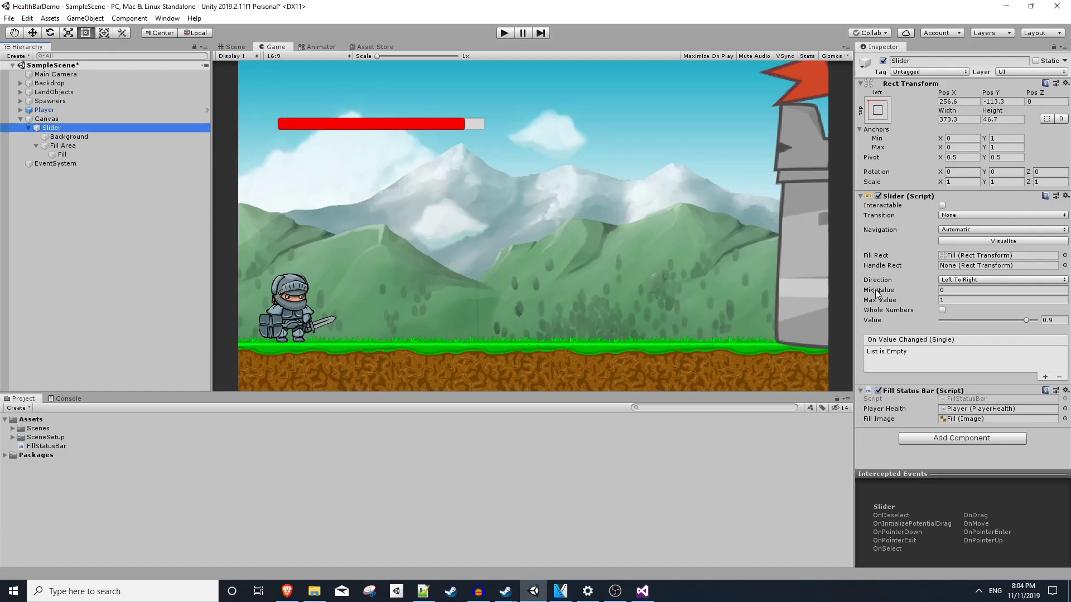
click(942, 291)
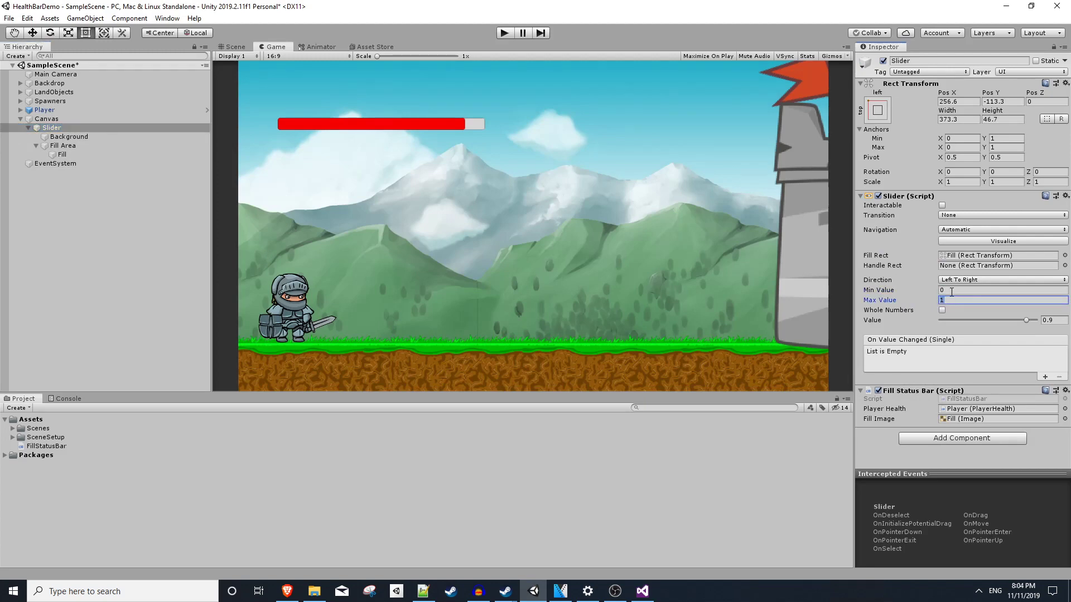
click(956, 299)
click(642, 591)
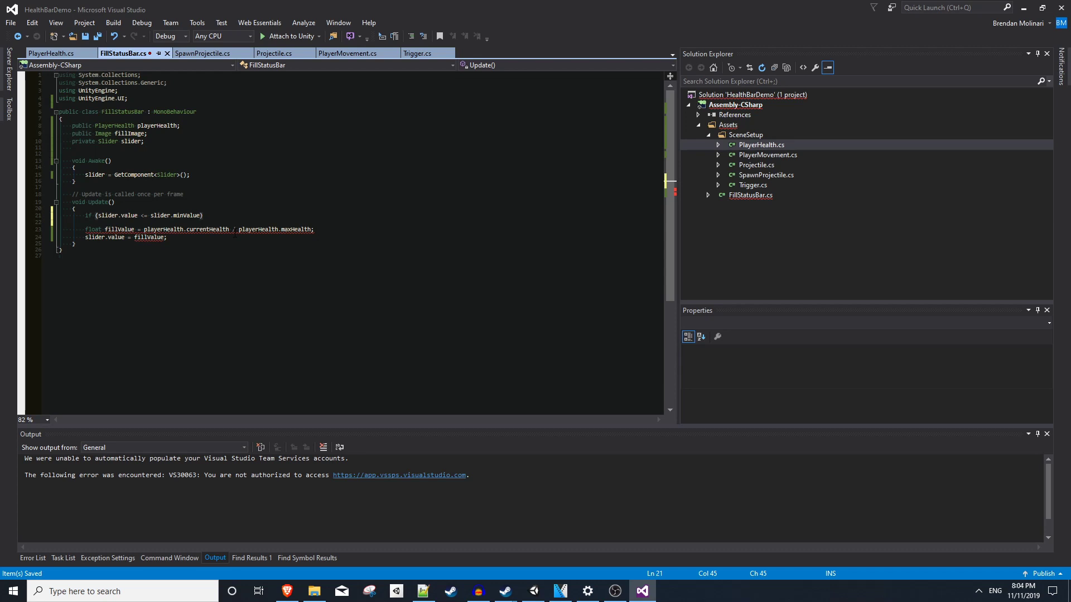
Give the minimum-value condition a body containing fillImage.enabled = false; and save the script
key(Return)
text({)
key(Return)
text(fill)
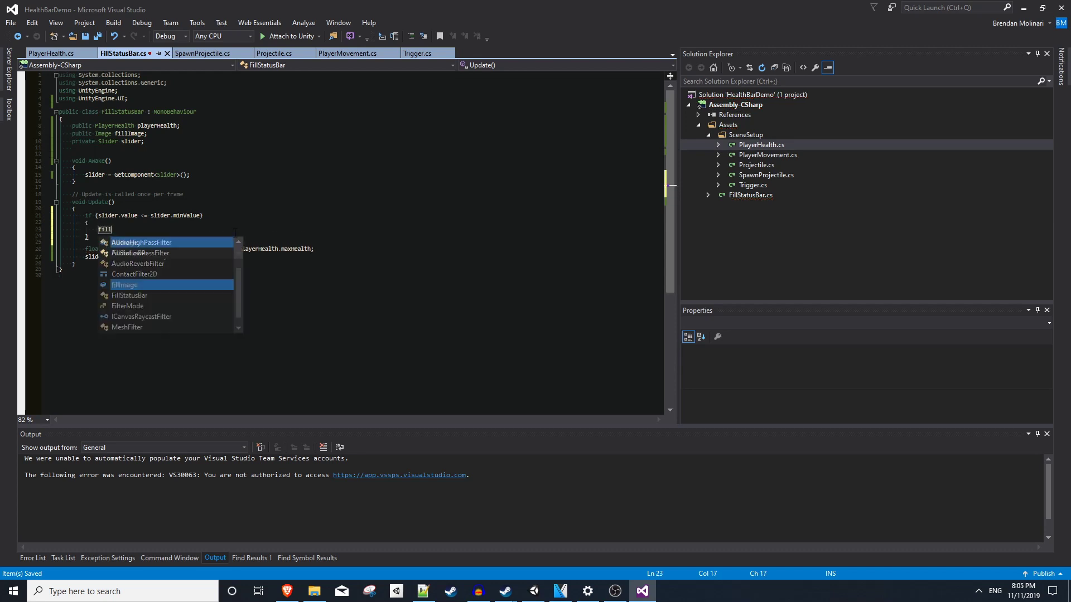
text(Image.enabled = false;)
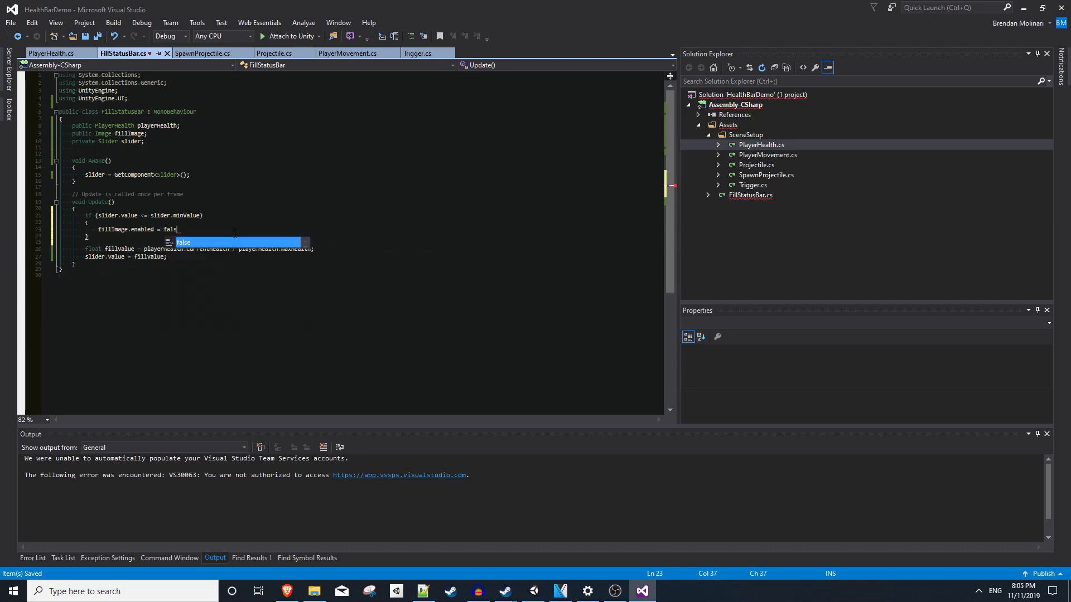
key(ctrl+s)
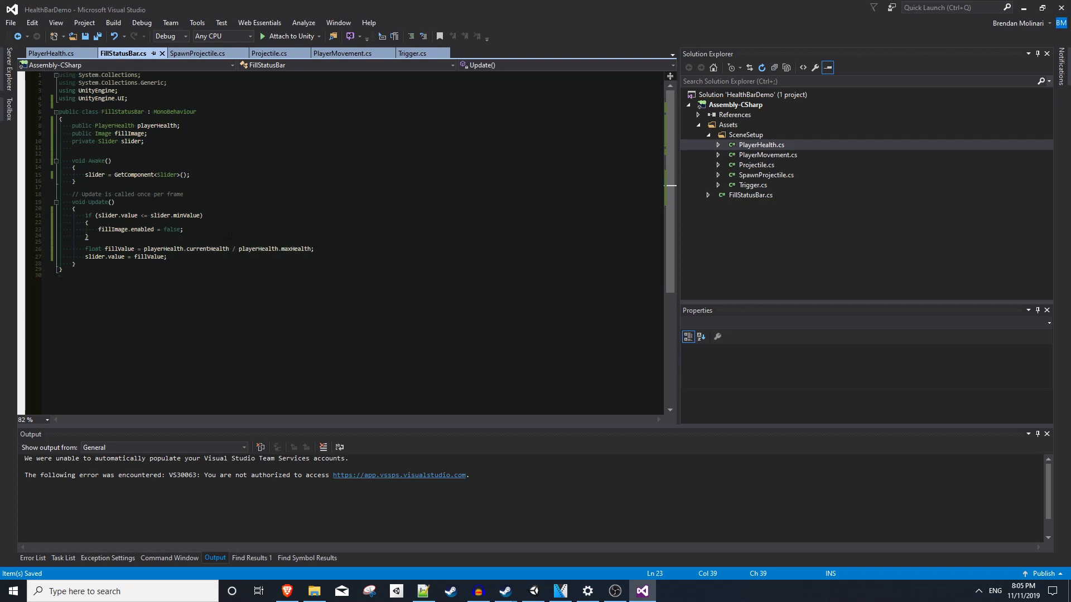
Below the first if block, add the condition if (slider.value > slider.minValue && !fillImage.enabled)
click(229, 237)
key(Return)
key(Return)
text(if (slider.value)
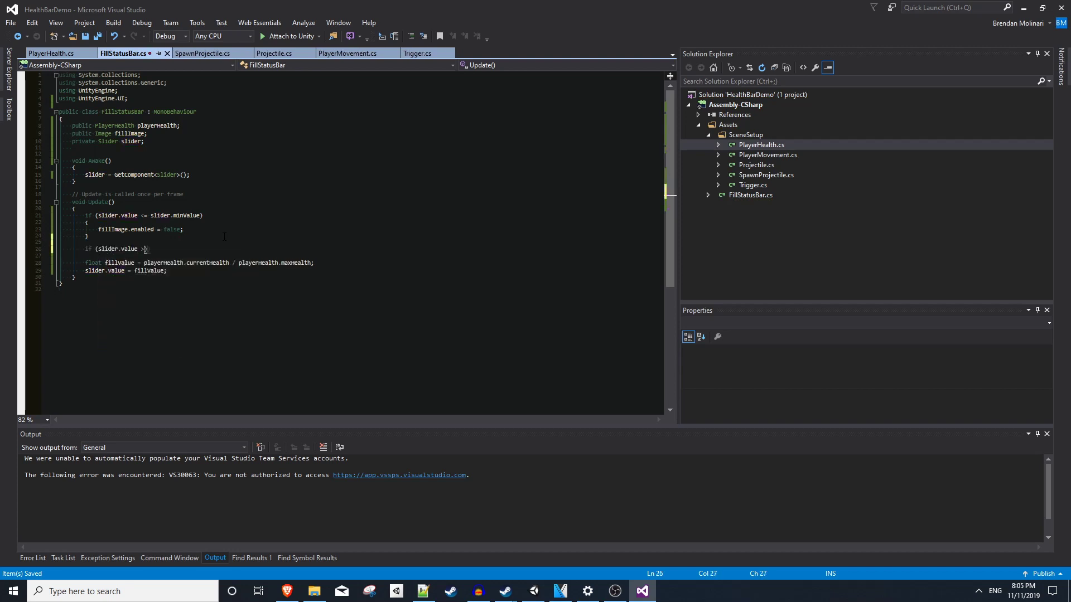
text( > slider.)
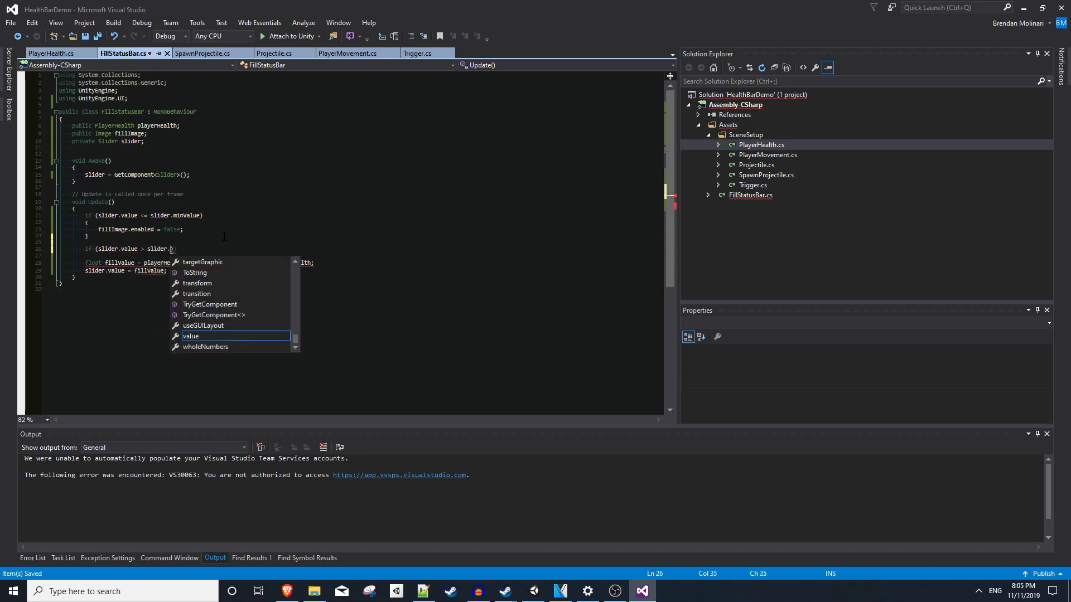
text(minValue )
text(&& !fillImage.en)
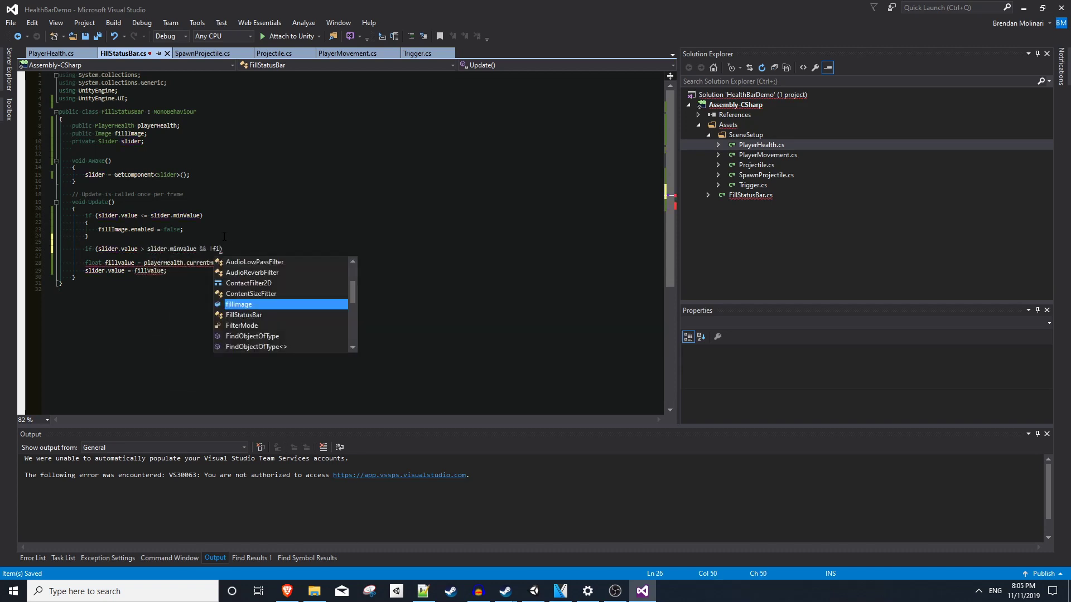
text(abled))
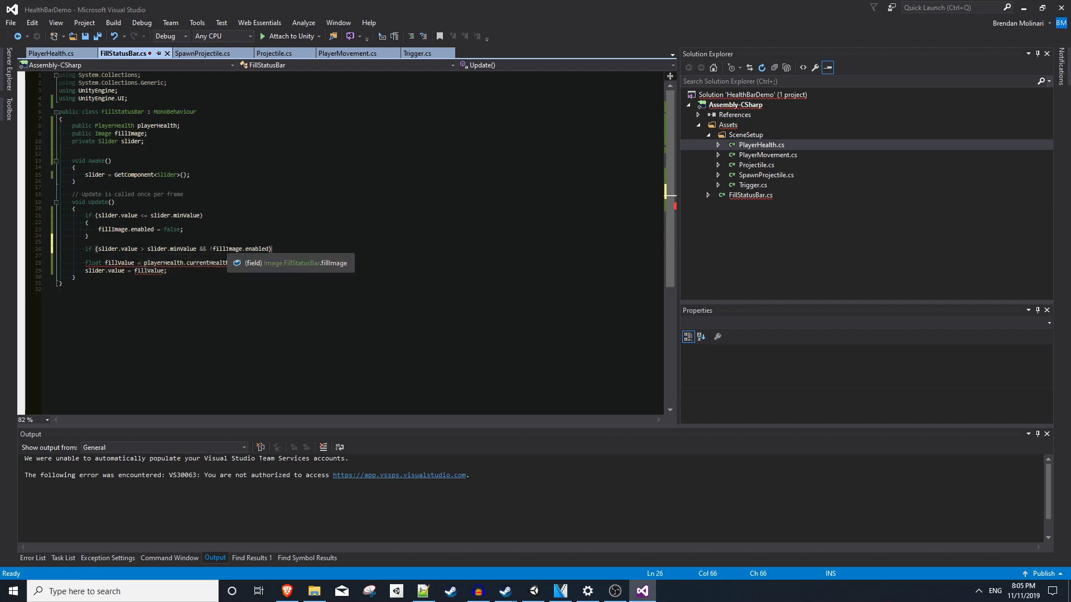
Give the second condition a body containing fillImage.enabled = true; and save the script
key(Return)
text({)
key(Return)
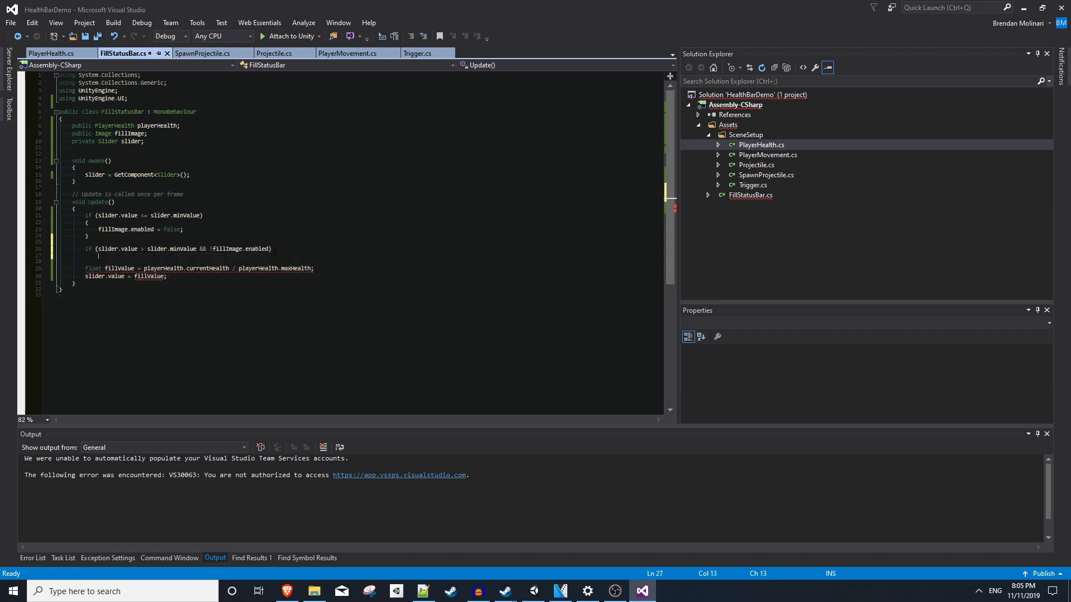
text(fillImage.enabled = true;)
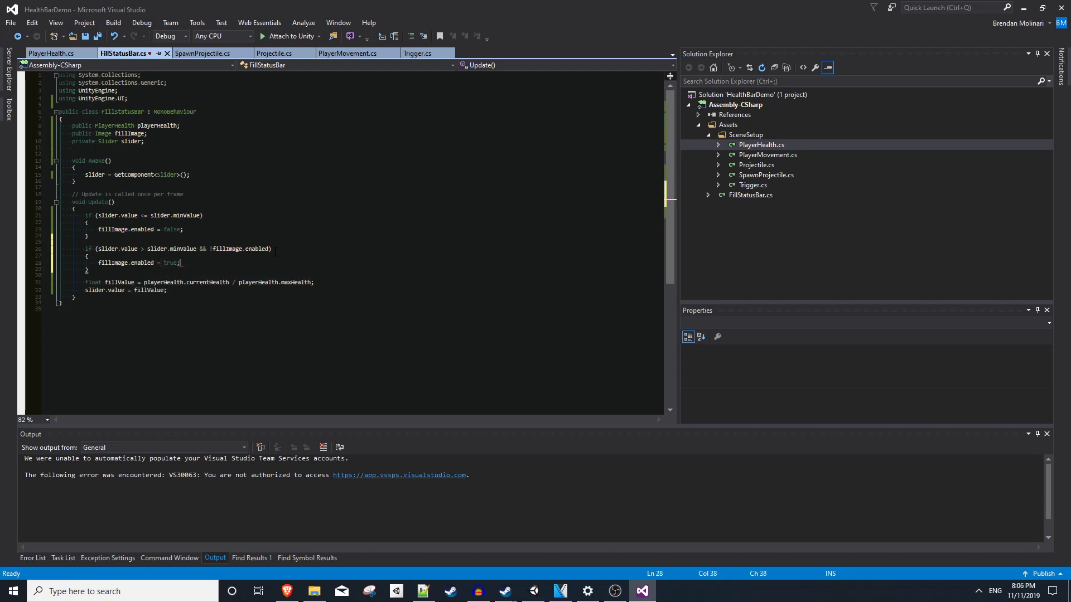
key(ctrl+s)
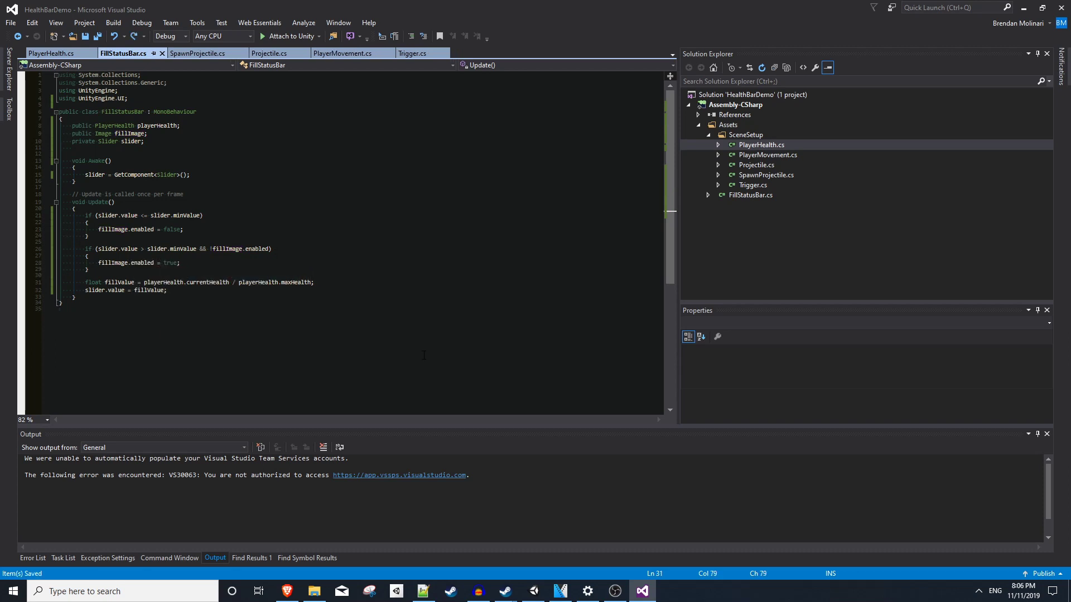
Below the fillValue declaration in Update, add the condition if(fillValue <= slider.maxValue / 3)
key(Return)
key(Return)
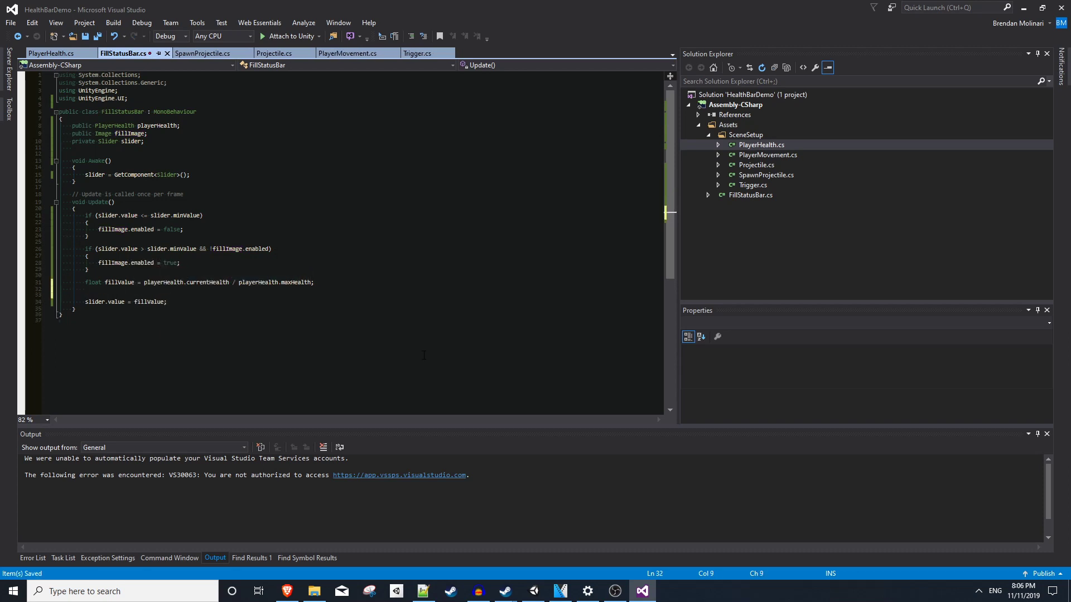
text(if(fill)
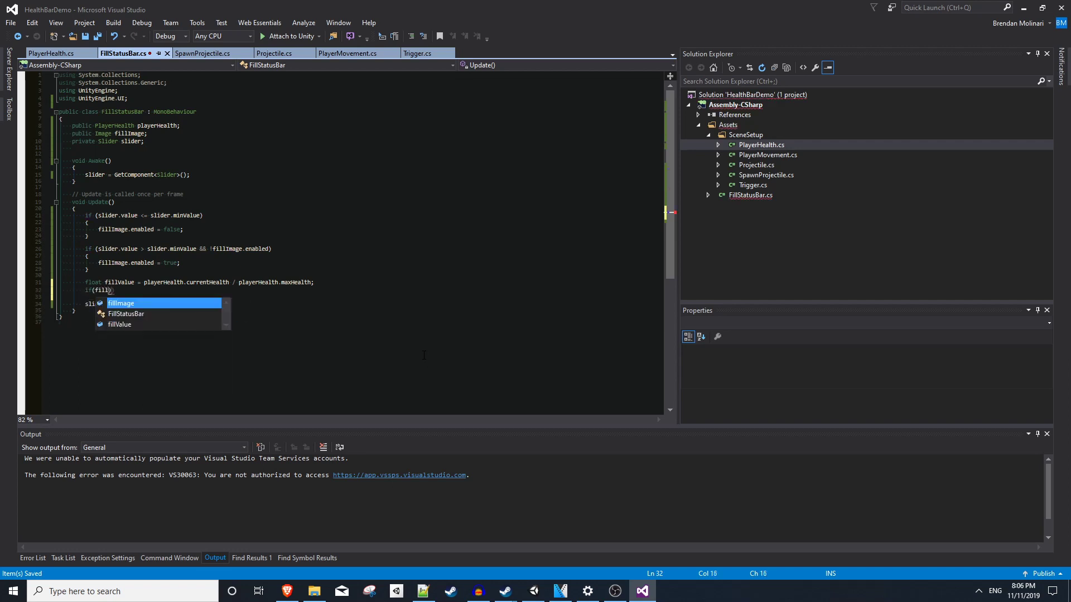
text(Value <=)
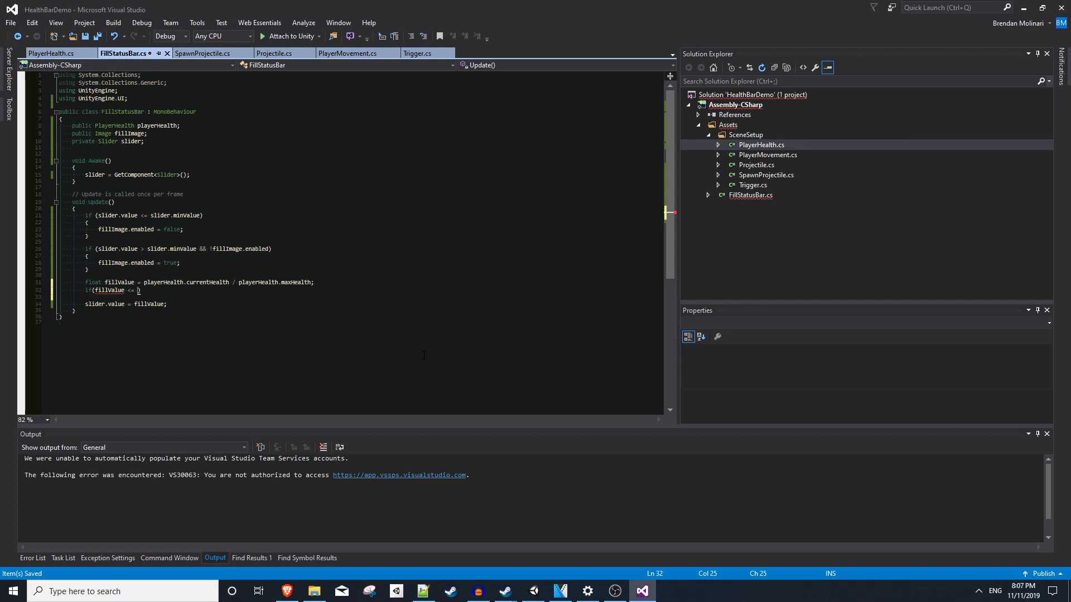
text( slider.maxValue)
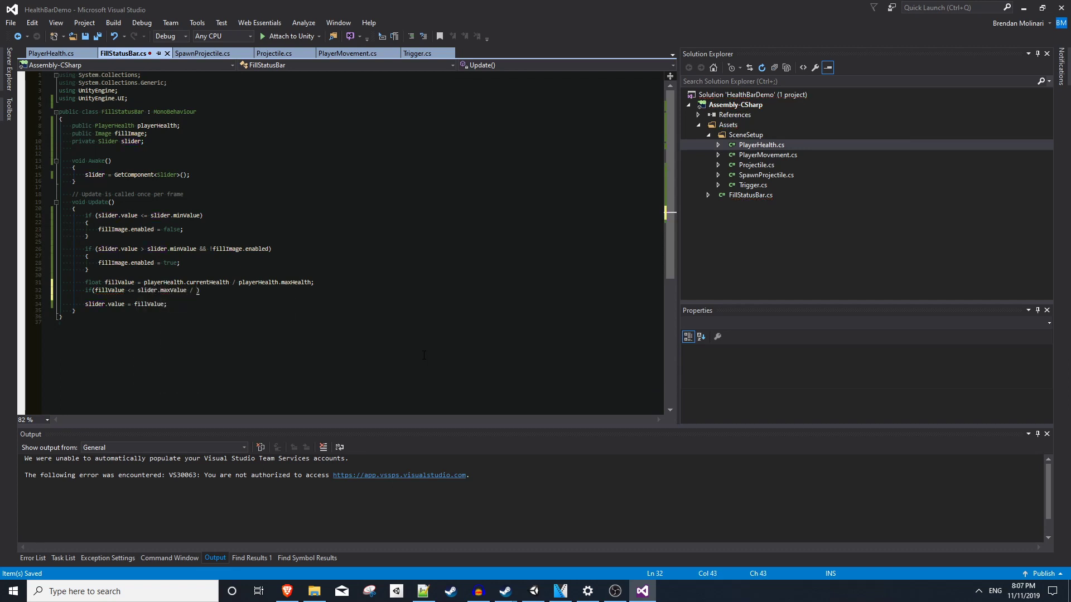
text( / 3))
Give the one-third condition a body containing fillImage.color = Color.white; with the comment // Critical Condition
key(Return)
text({)
key(Return)
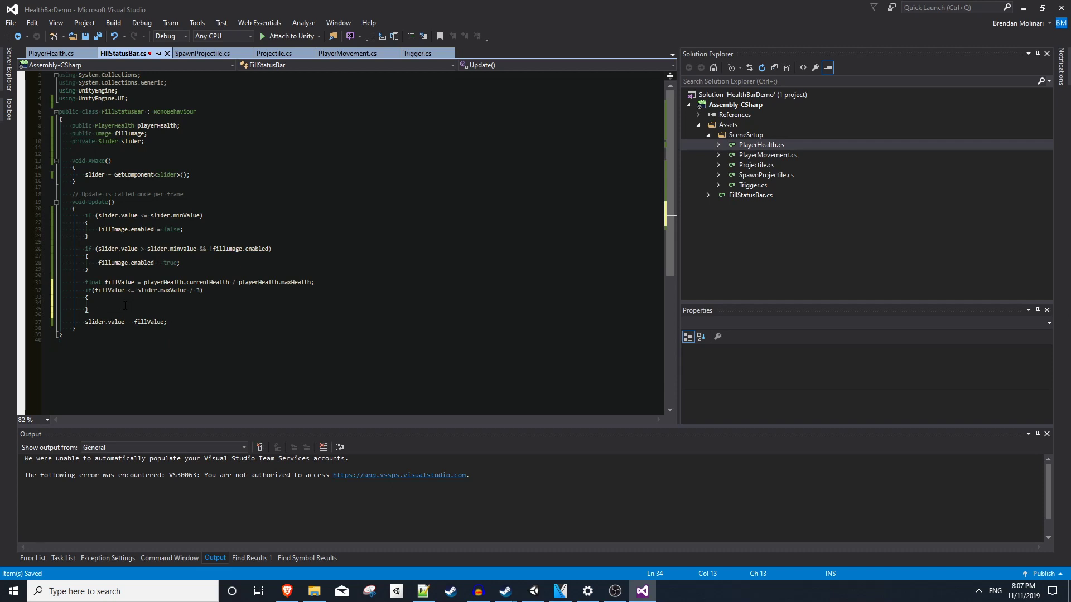
text(fillImage.col)
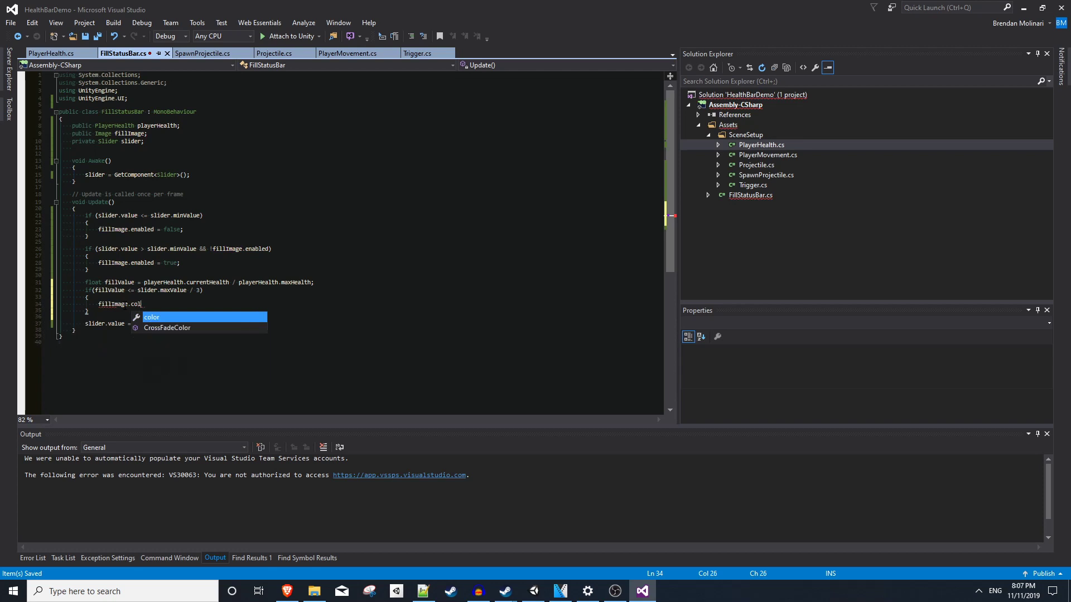
text(or = Color.white; // Critical Condition)
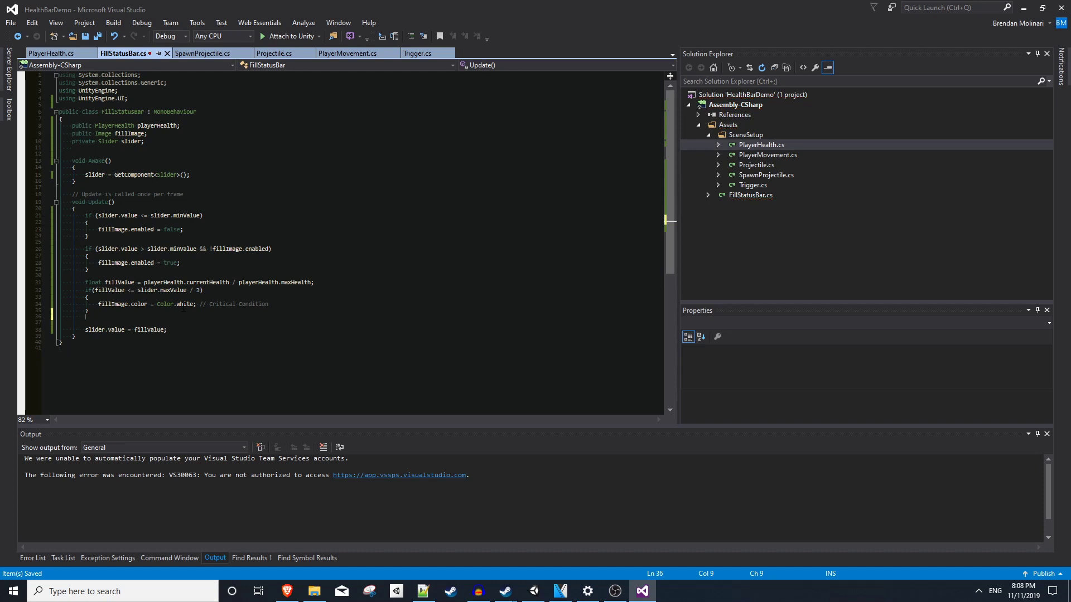
After the critical-condition block, add the branch else if(fillValue > slider.maxValue / 3)
text(else if(fill)
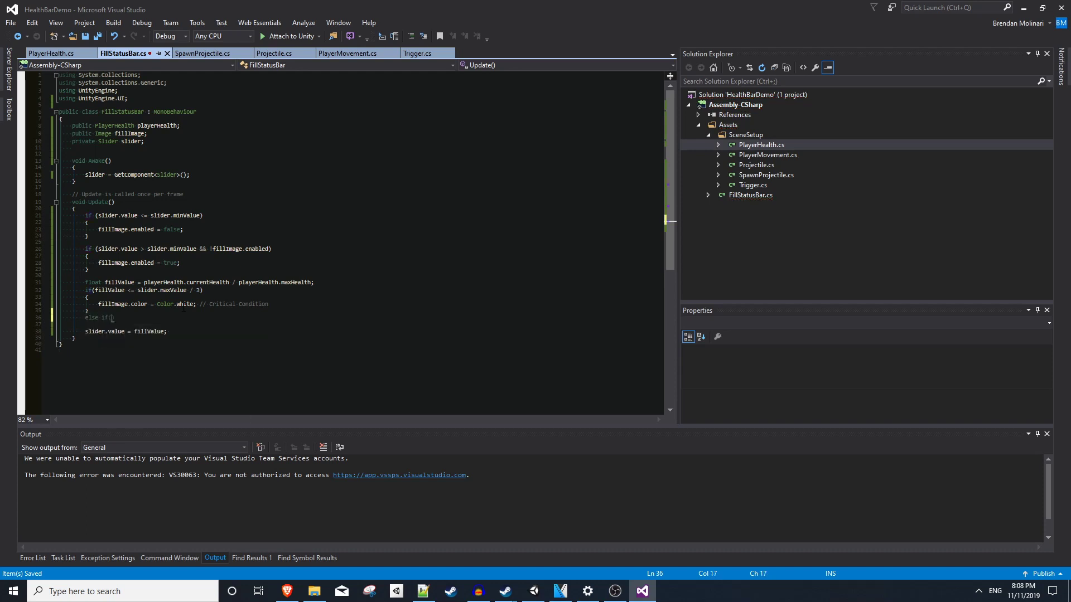
text(Value > )
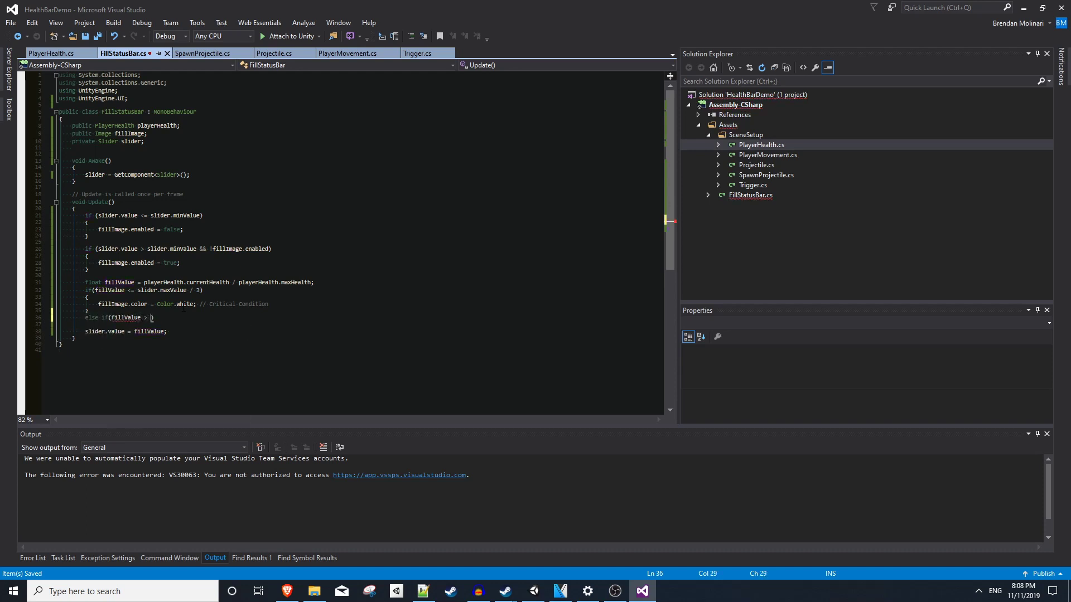
text(slider.maxValue / 3)
key(End)
Give the else if branch a body containing fillImage.color = Color.red; and save the script
key(Return)
text({)
key(Return)
text(fillImage.co)
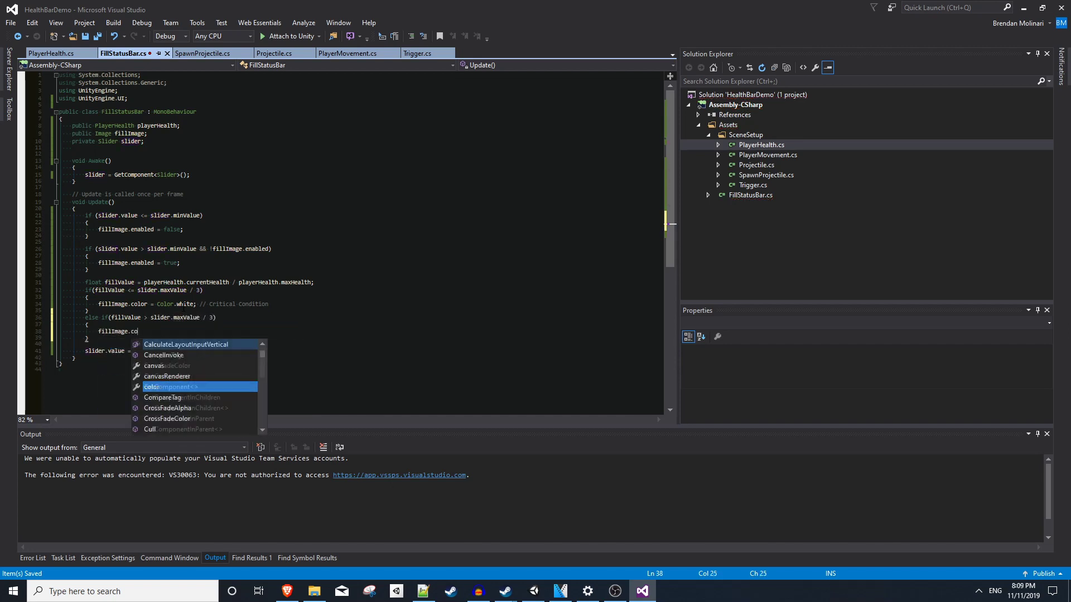
text(lor = Color.red;)
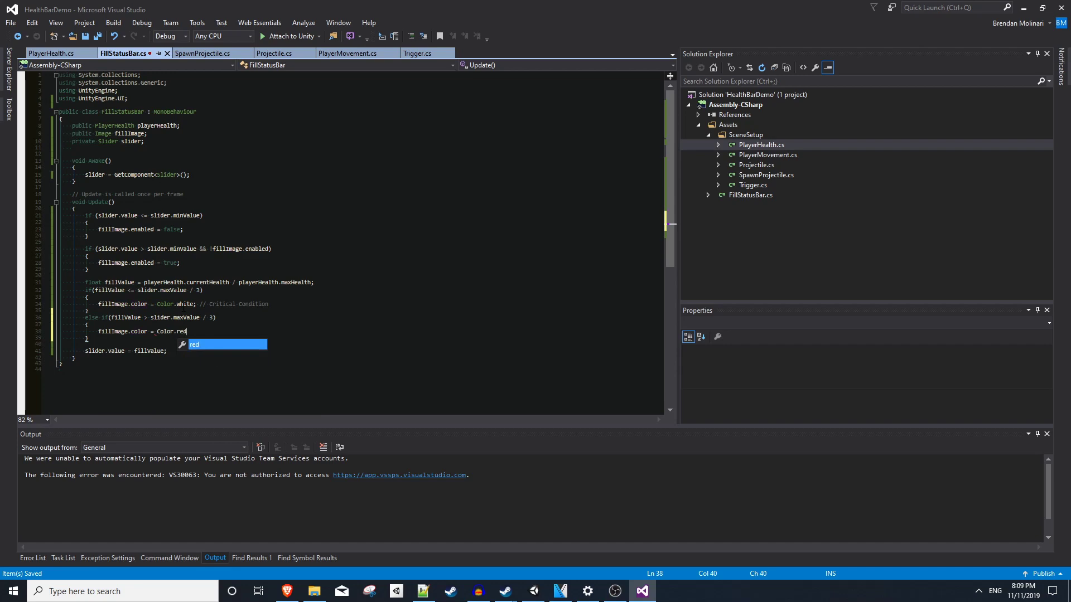
key(ctrl+s)
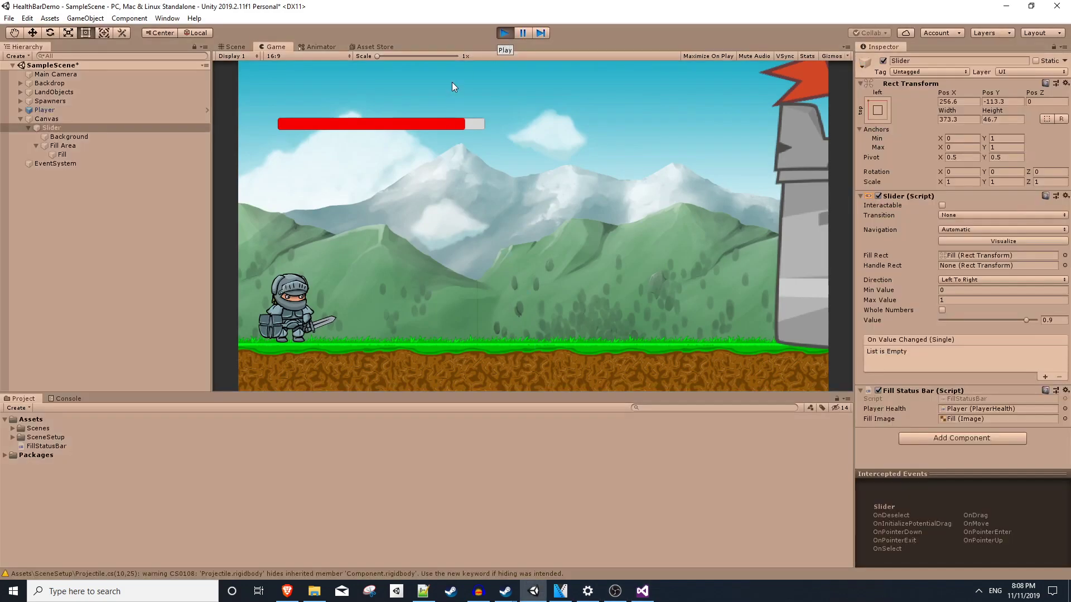
In Unity's Play mode, test the health bar by setting the Player's Current Health to 3, 0, 1 and 5 in turn
click(79, 109)
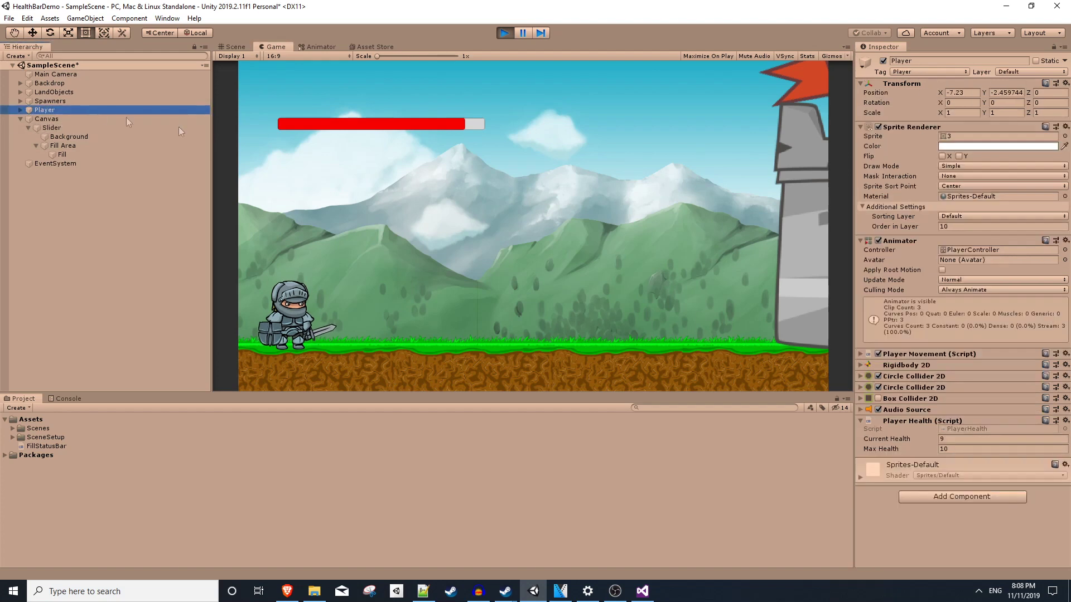
click(955, 447)
text(3)
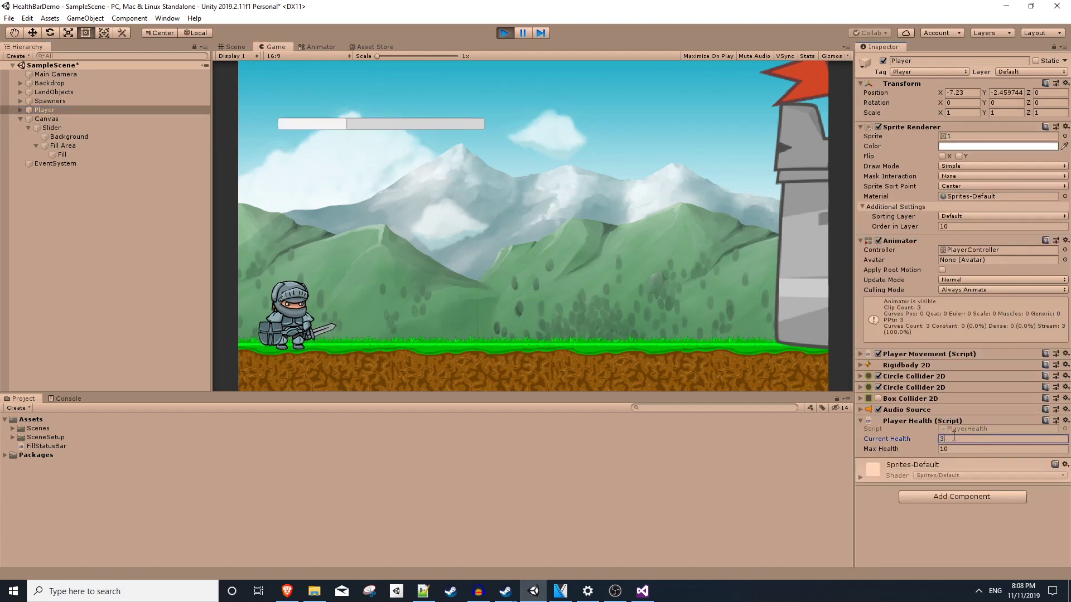
click(337, 139)
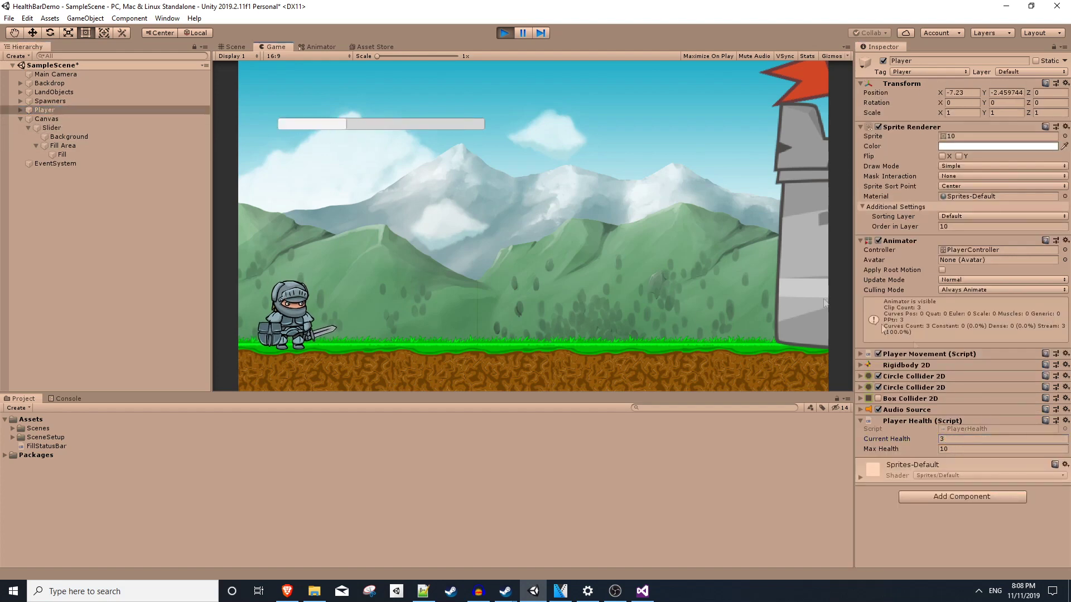
click(955, 438)
text(0)
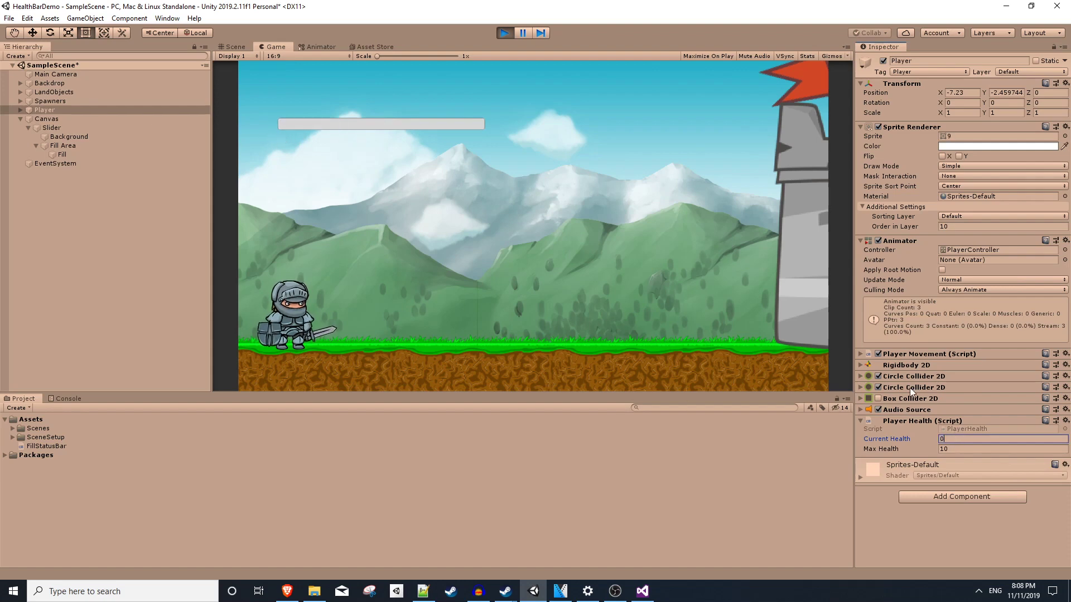
key(BackSpace)
text(1)
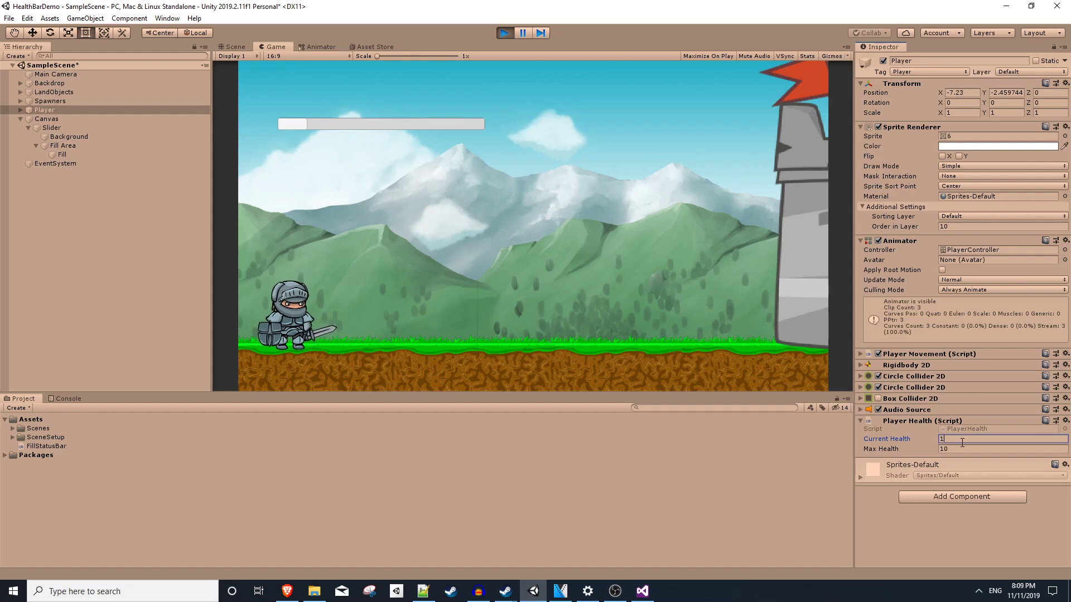
text(5)
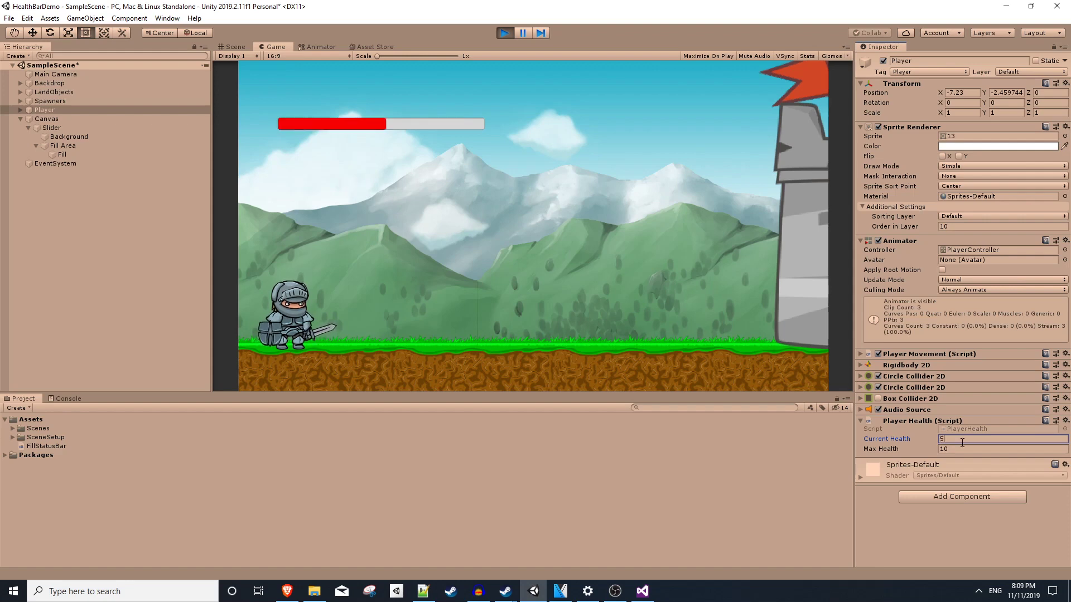